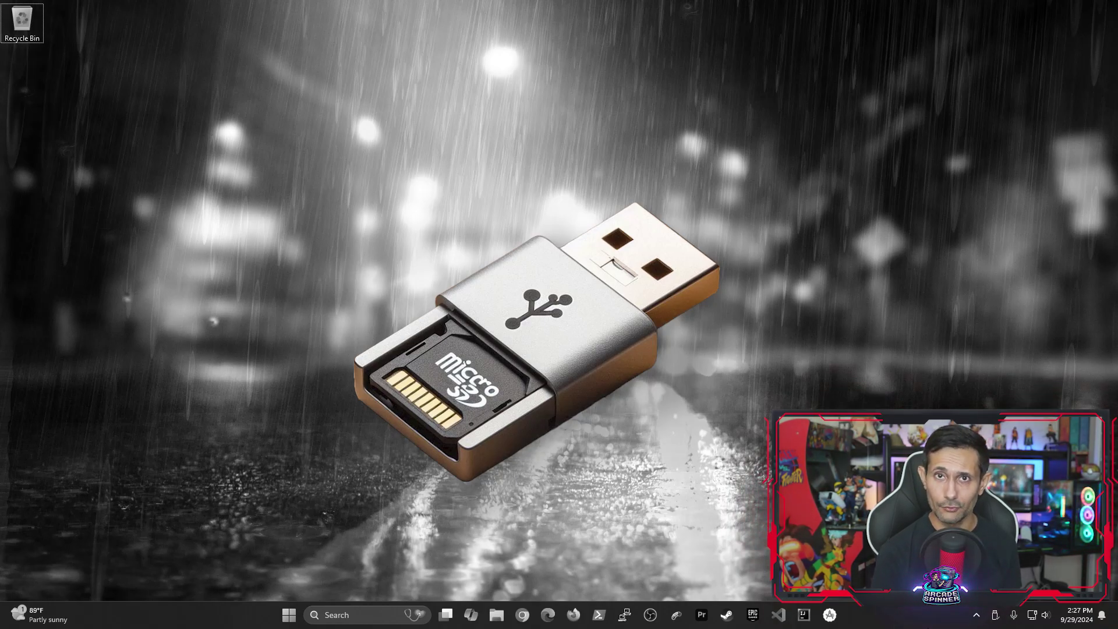
- Open the bootfs (G:) drive in File Explorer and launch a Command Prompt there with cmd
{"action": "left_click", "coordinate": [496, 615]}
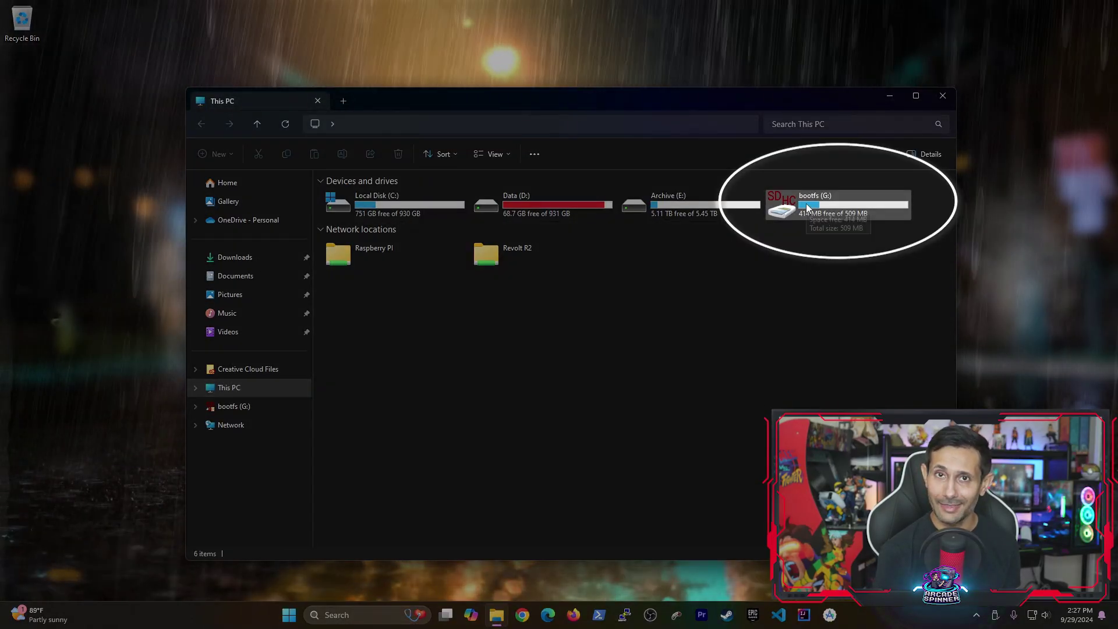
{"action": "double_click", "coordinate": [808, 208]}
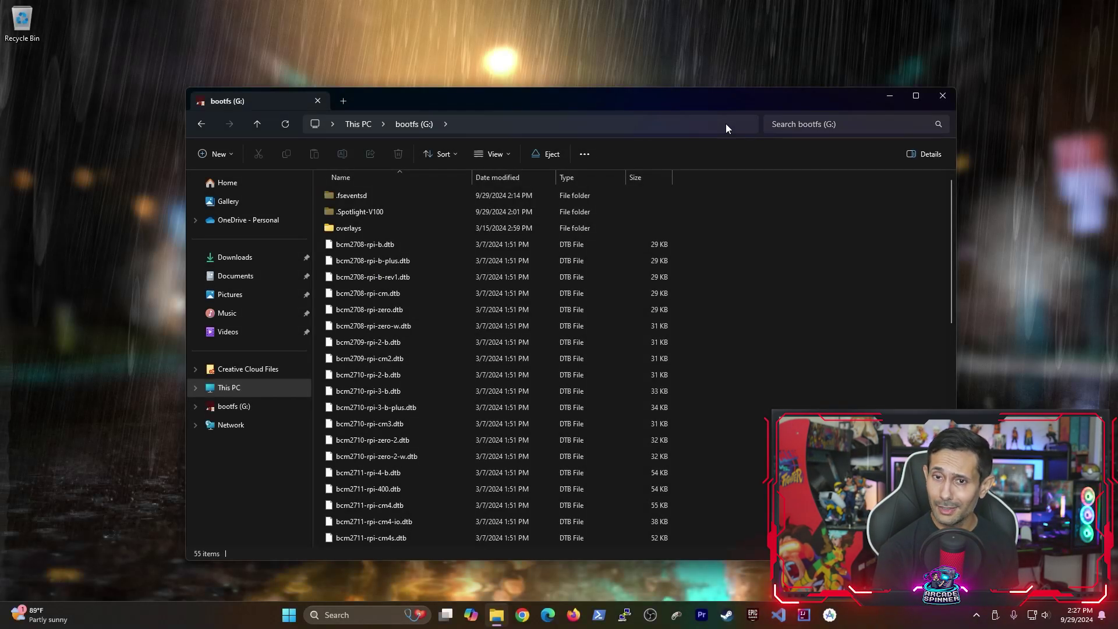
{"action": "left_click", "coordinate": [725, 123]}
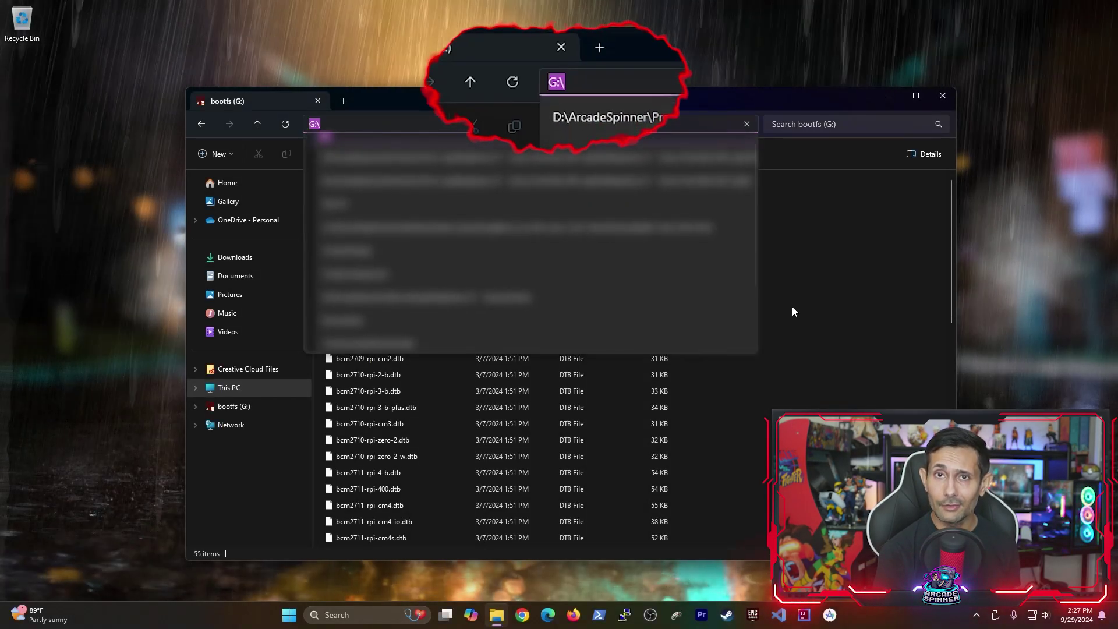
{"action": "type", "text": "cmd"}
{"action": "key", "text": "Return"}
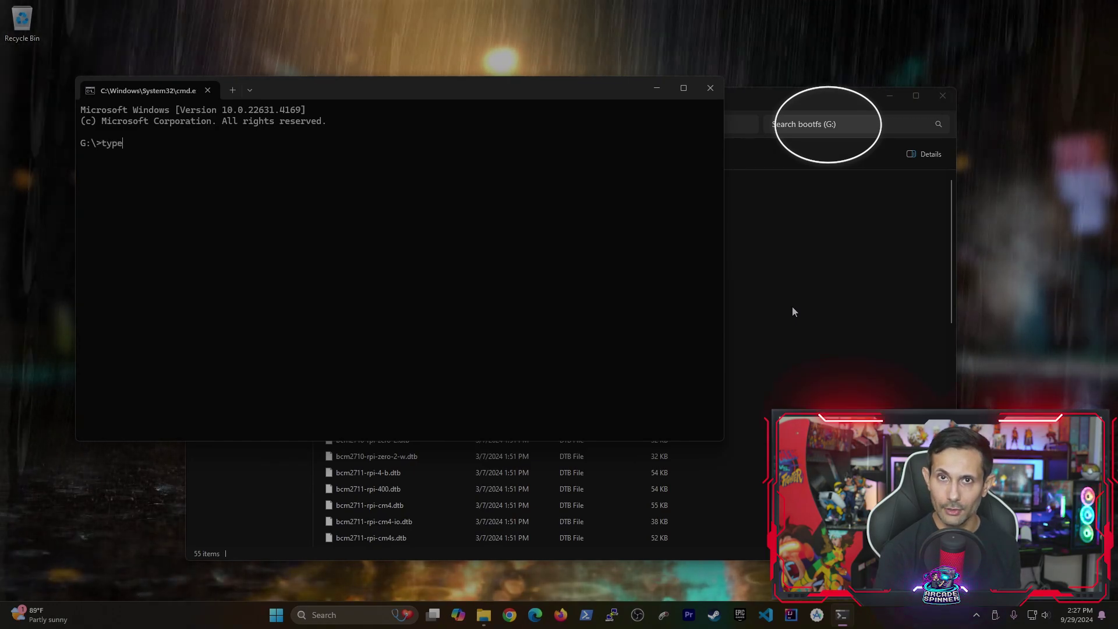
- Run 'type NUL > ssh' at G:\ to create an empty ssh file
{"action": "type", "text": "type"}
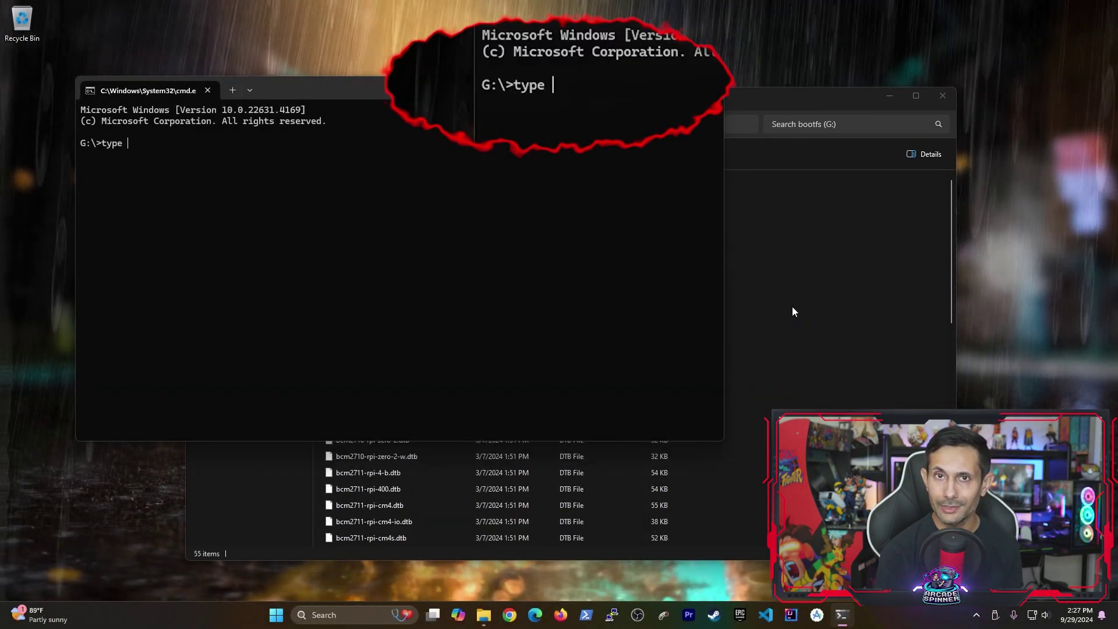
{"action": "type", "text": " NUL "}
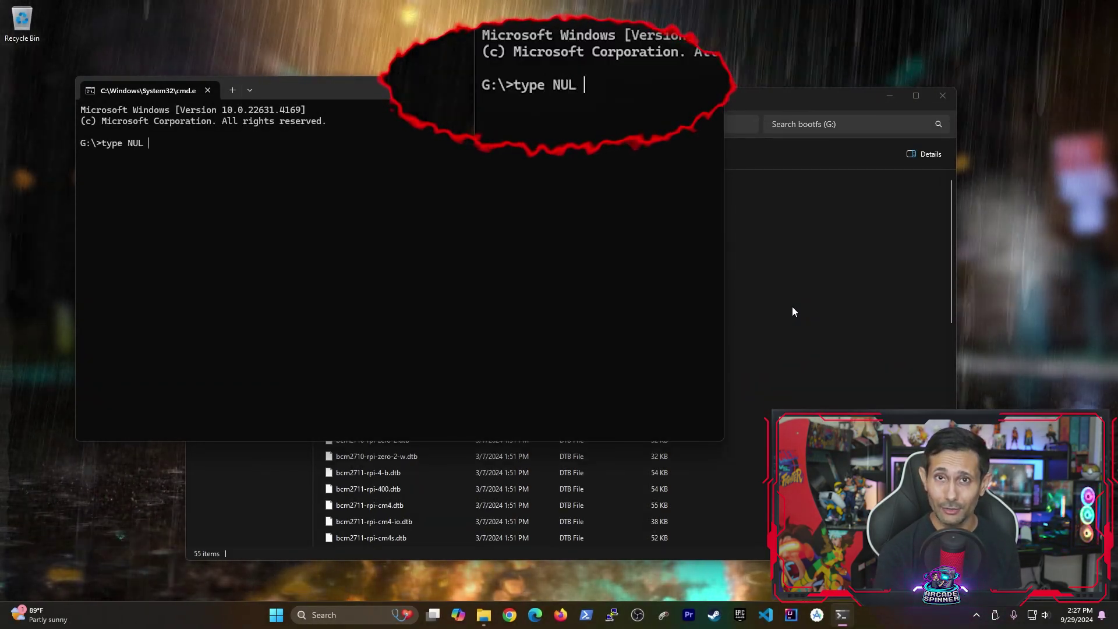
{"action": "type", "text": "> ssh"}
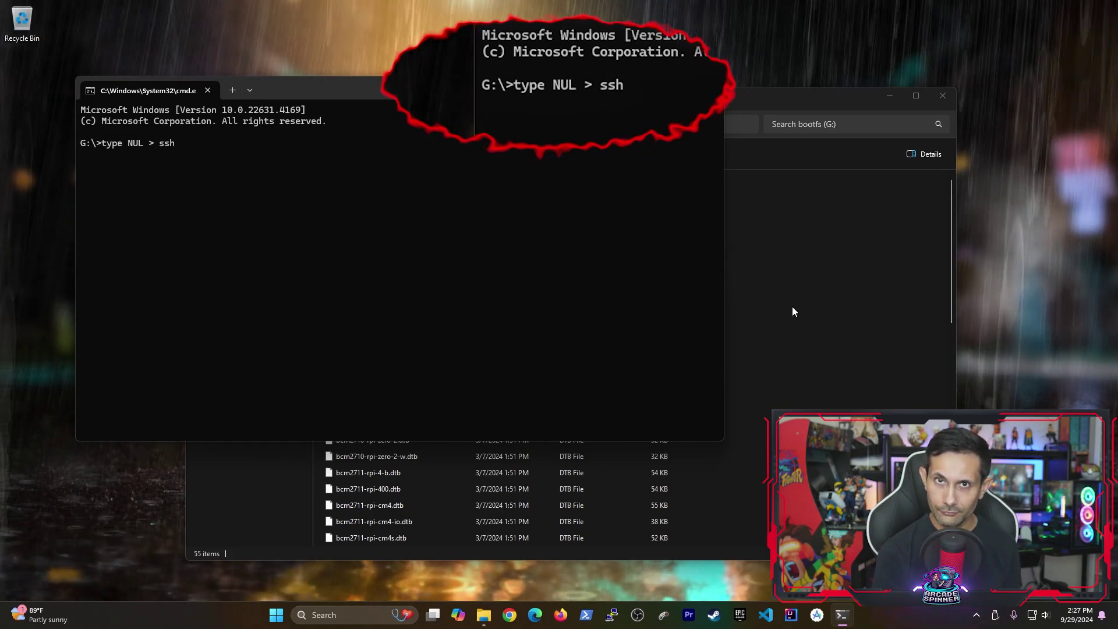
{"action": "key", "text": "Return"}
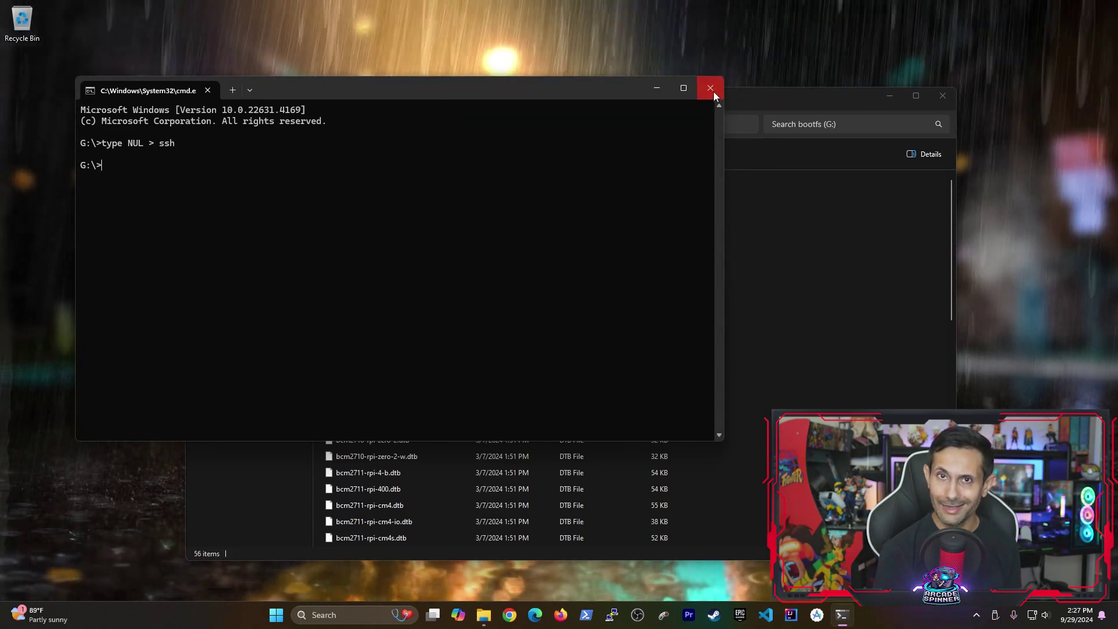
- Close Command Prompt, select the 0 KB ssh file on bootfs, and safely eject bootfs (G:)
{"action": "left_click", "coordinate": [712, 89]}
{"action": "scroll", "coordinate": [784, 399], "scroll_direction": "down", "scroll_amount": 11}
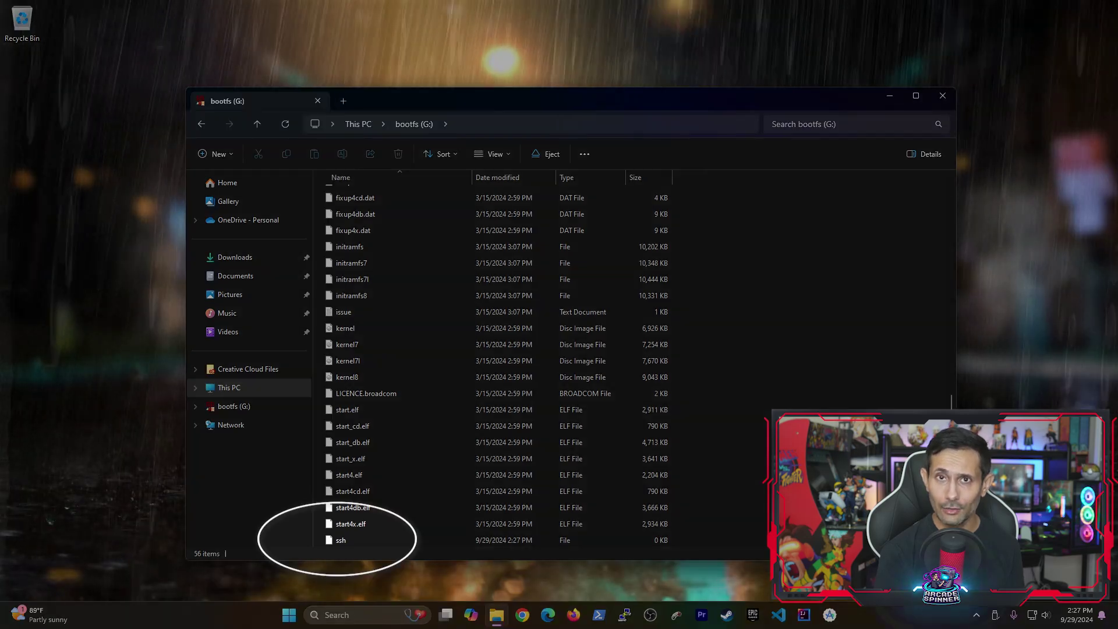
{"action": "left_click", "coordinate": [365, 541]}
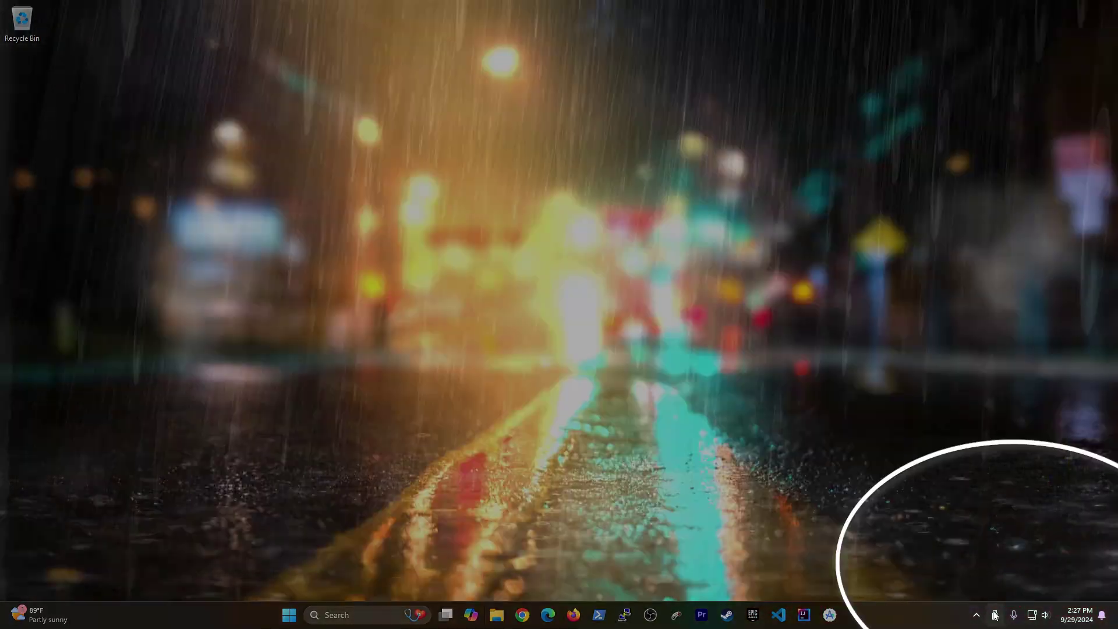
{"action": "left_click", "coordinate": [994, 616]}
{"action": "left_click", "coordinate": [1034, 601]}
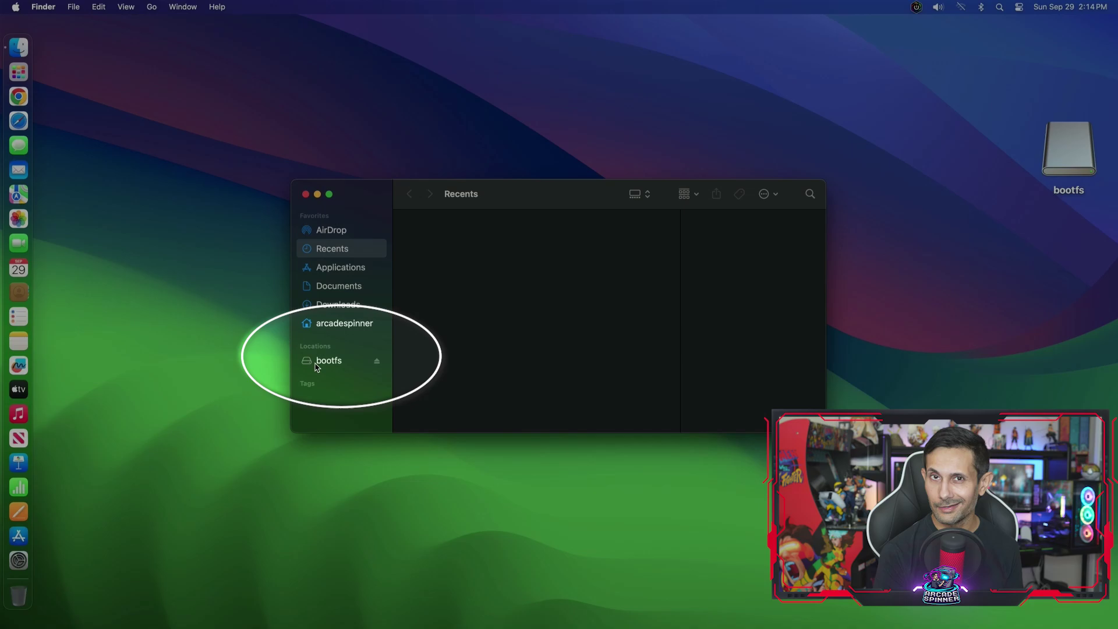
- Open the bootfs volume from the Finder sidebar to view its boot files
{"action": "left_click", "coordinate": [327, 362]}
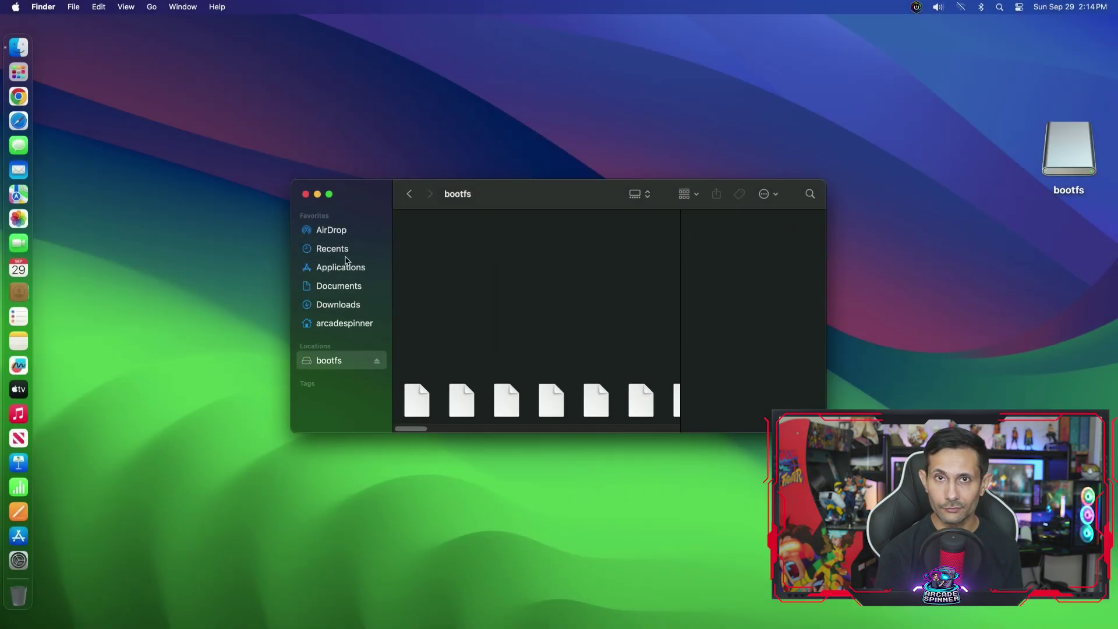
- Close Finder and launch Terminal from Spotlight, expanded to full width
{"action": "left_click", "coordinate": [305, 194]}
{"action": "key", "text": "cmd+space"}
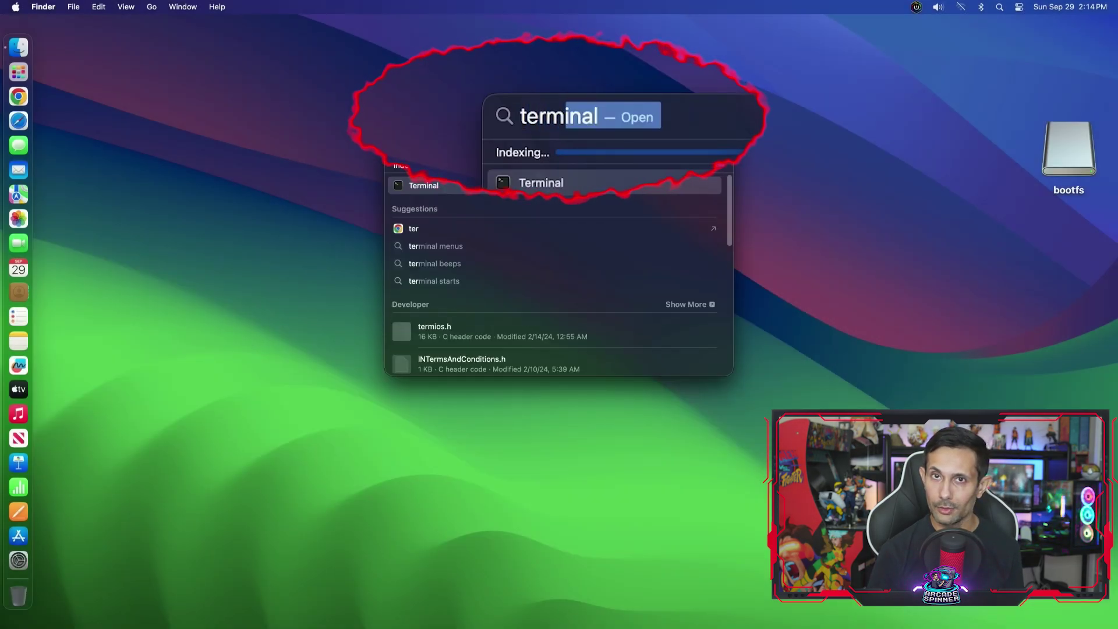
{"action": "key", "text": "Return"}
{"action": "key", "text": "ctrl+alt+Return"}
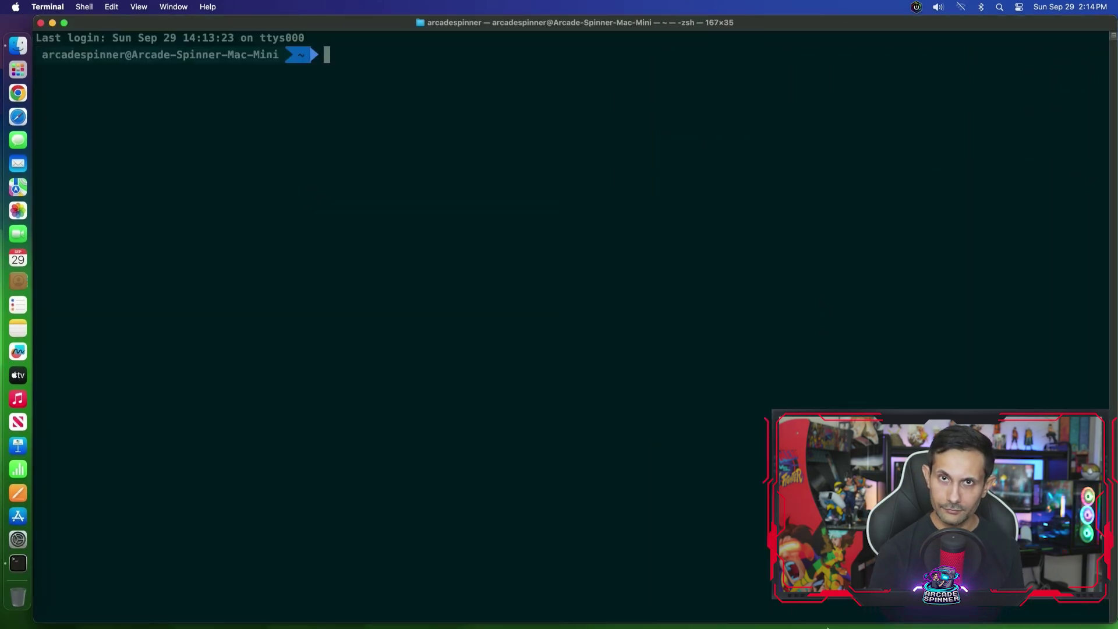
- Navigate the shell into /Volumes/bootfs, listing the folders and mounted volumes along the way
{"action": "type", "text": "cd ~/.ssh"}
{"action": "key", "text": "Tab"}
{"action": "key", "text": "Return"}
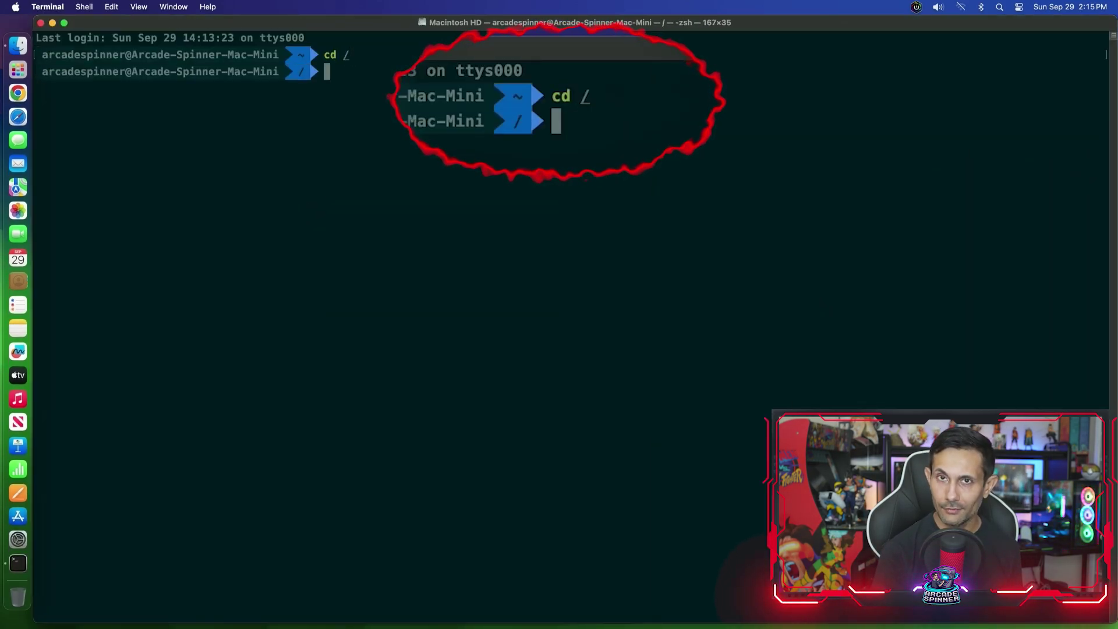
{"action": "type", "text": "ls"}
{"action": "key", "text": "Return"}
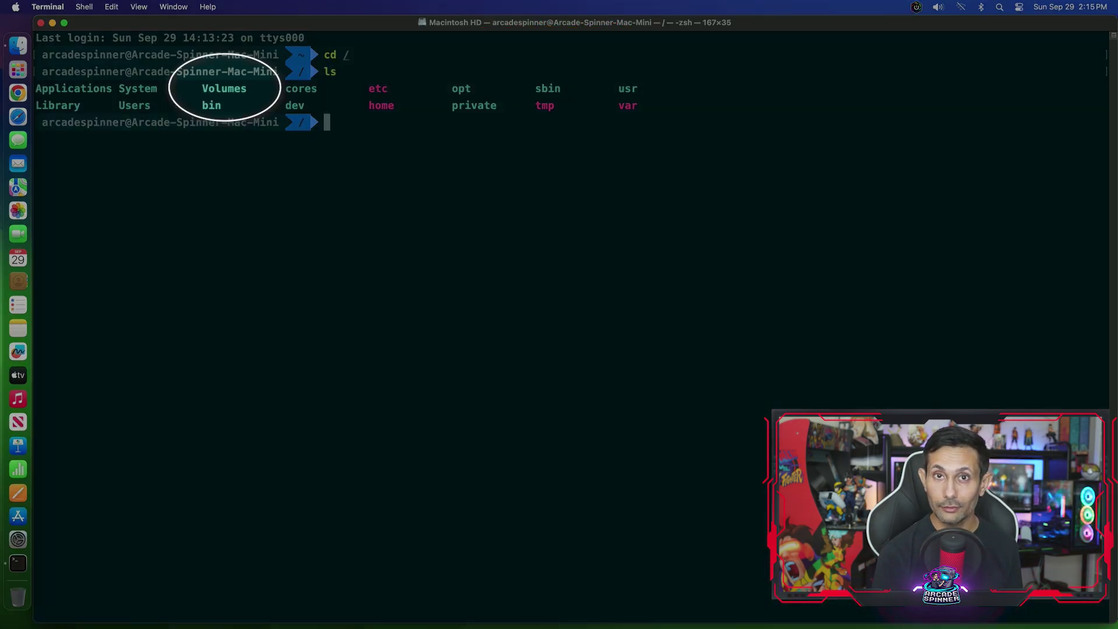
{"action": "type", "text": "cd"}
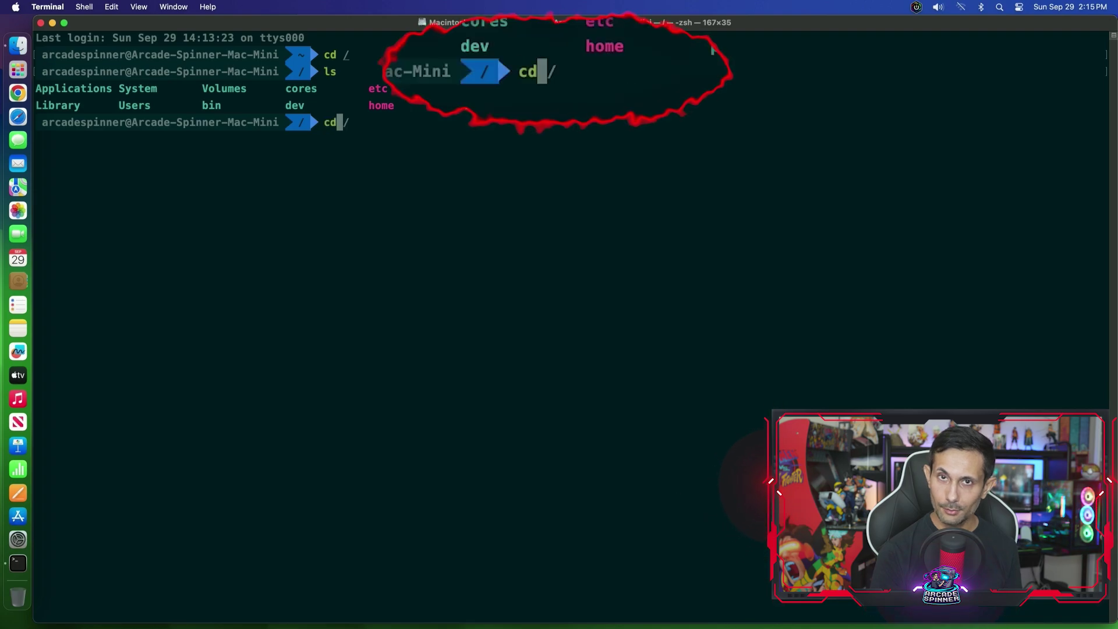
{"action": "type", "text": " Volumes"}
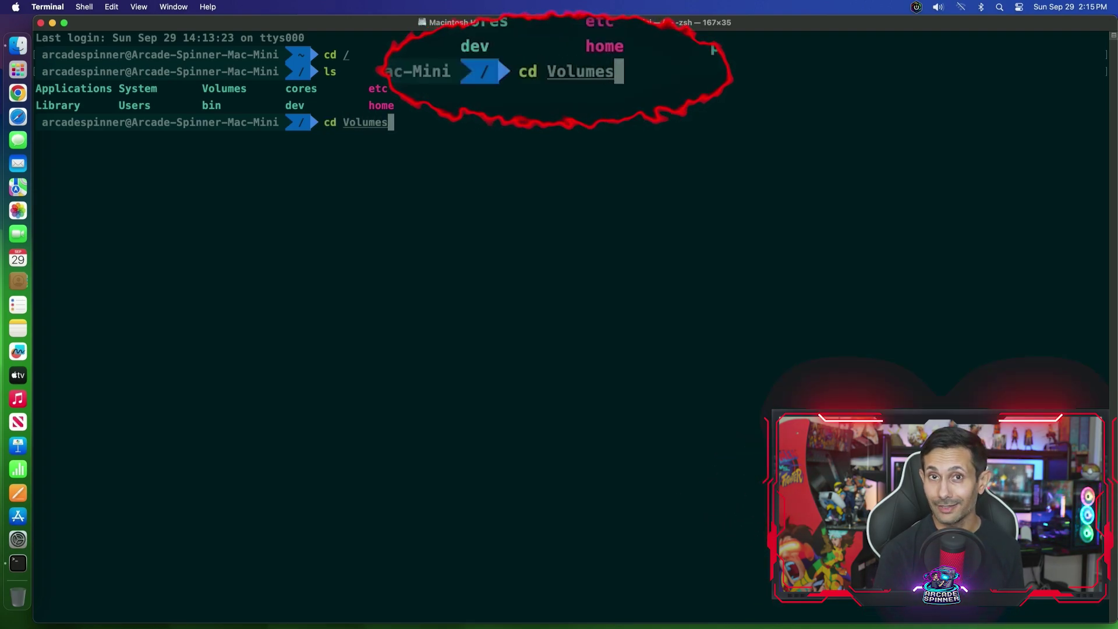
{"action": "key", "text": "Return"}
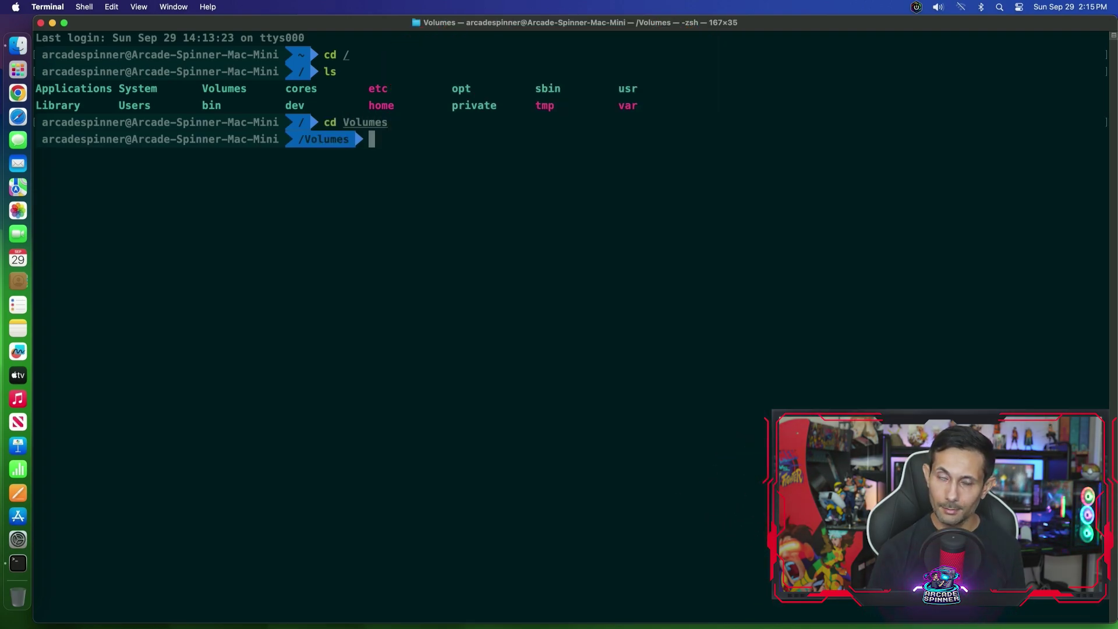
{"action": "type", "text": "ls"}
{"action": "key", "text": "Return"}
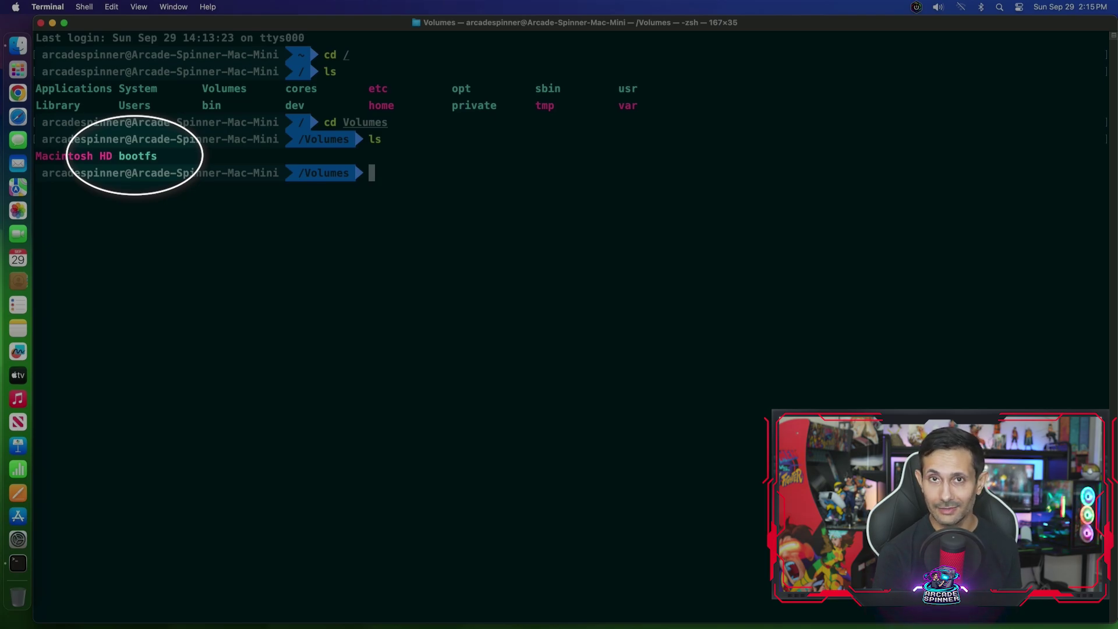
{"action": "type", "text": "cd"}
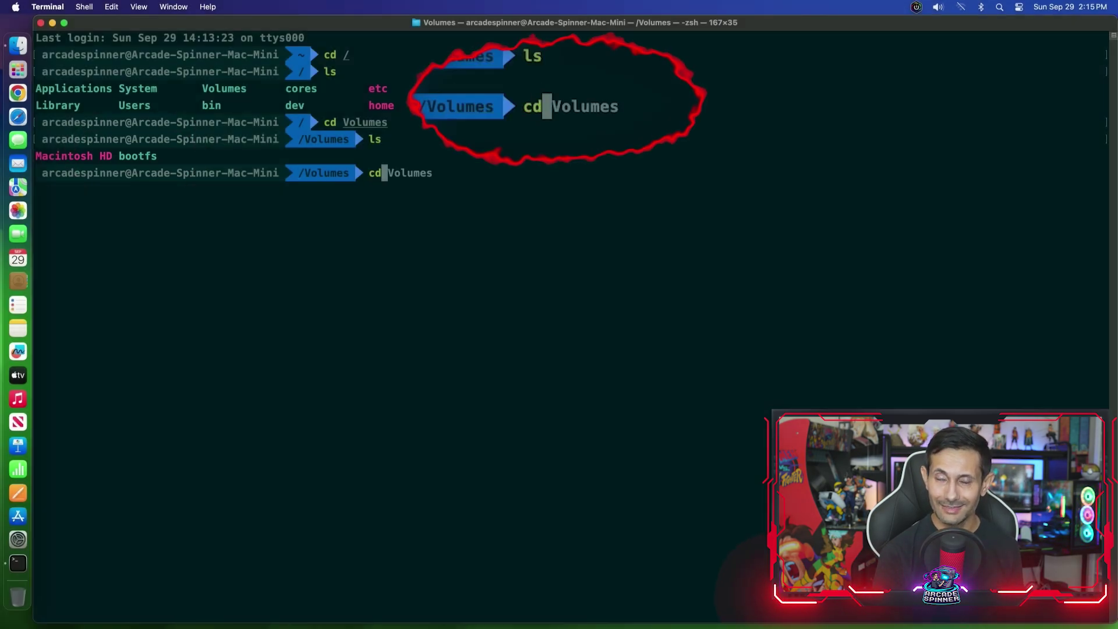
{"action": "type", "text": " bootf"}
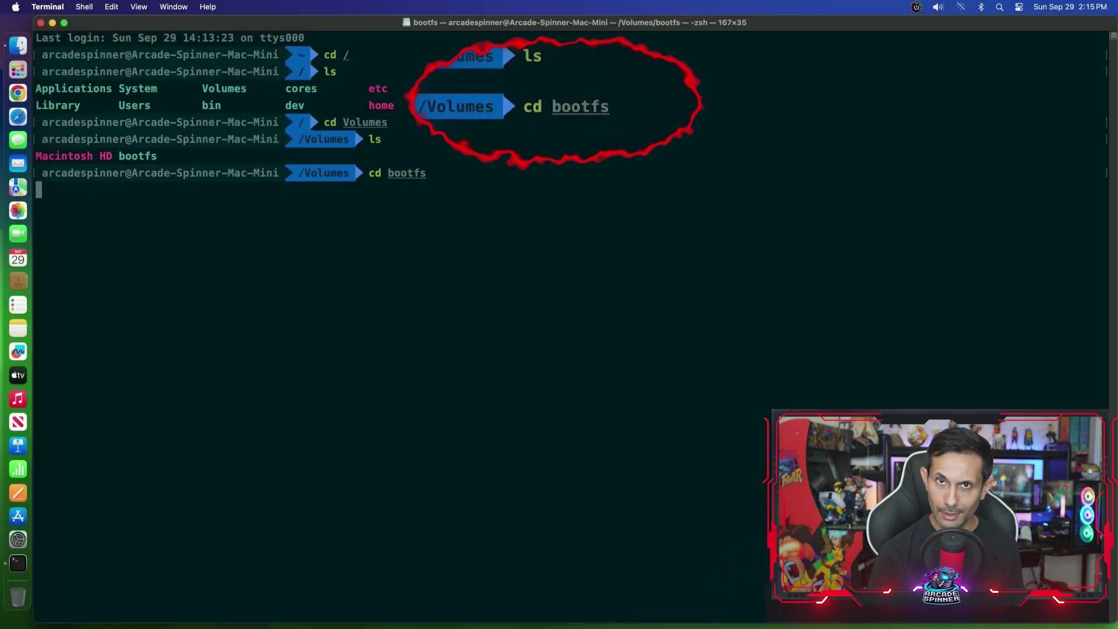
{"action": "type", "text": "s"}
{"action": "key", "text": "Return"}
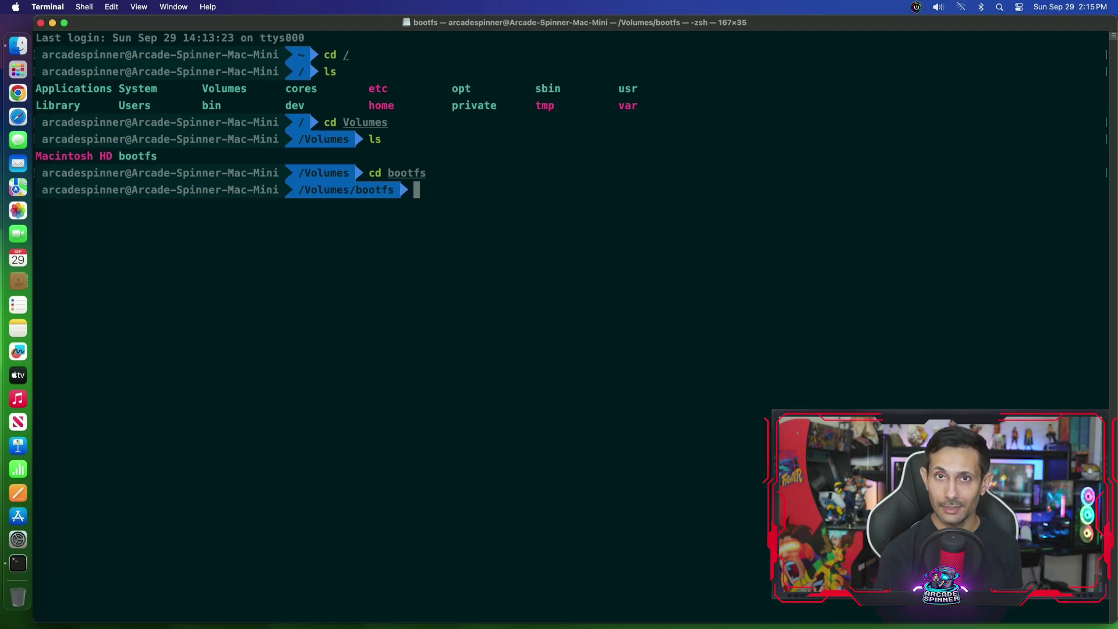
- Create the empty ssh file with touch ssh, then exit the shell
{"action": "type", "text": "touch ssh"}
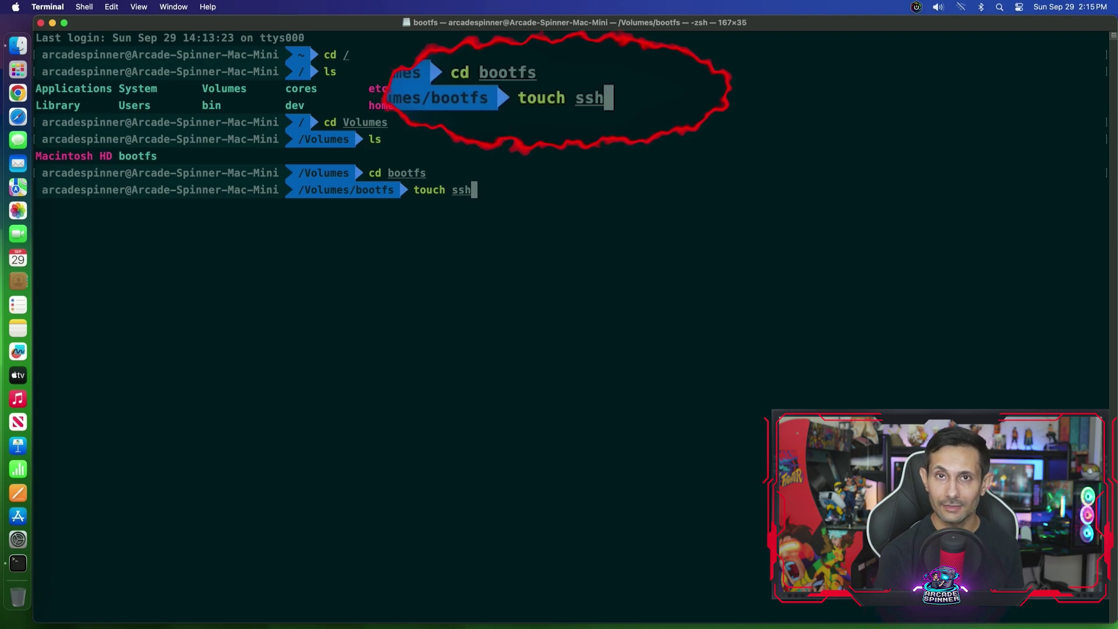
{"action": "key", "text": "Return"}
{"action": "type", "text": "exit"}
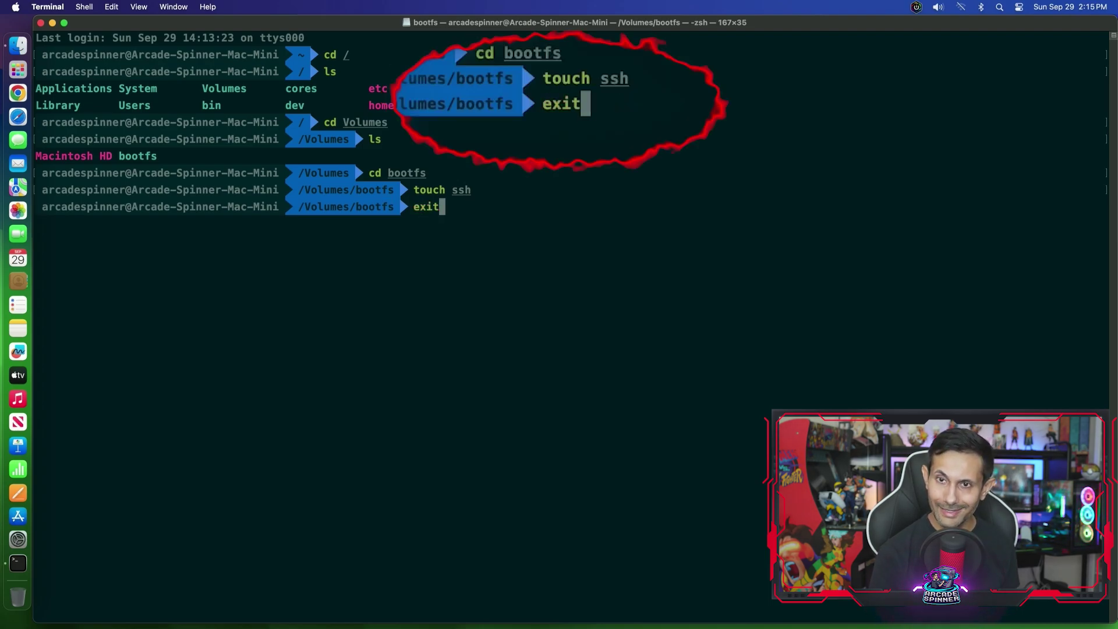
{"action": "key", "text": "Return"}
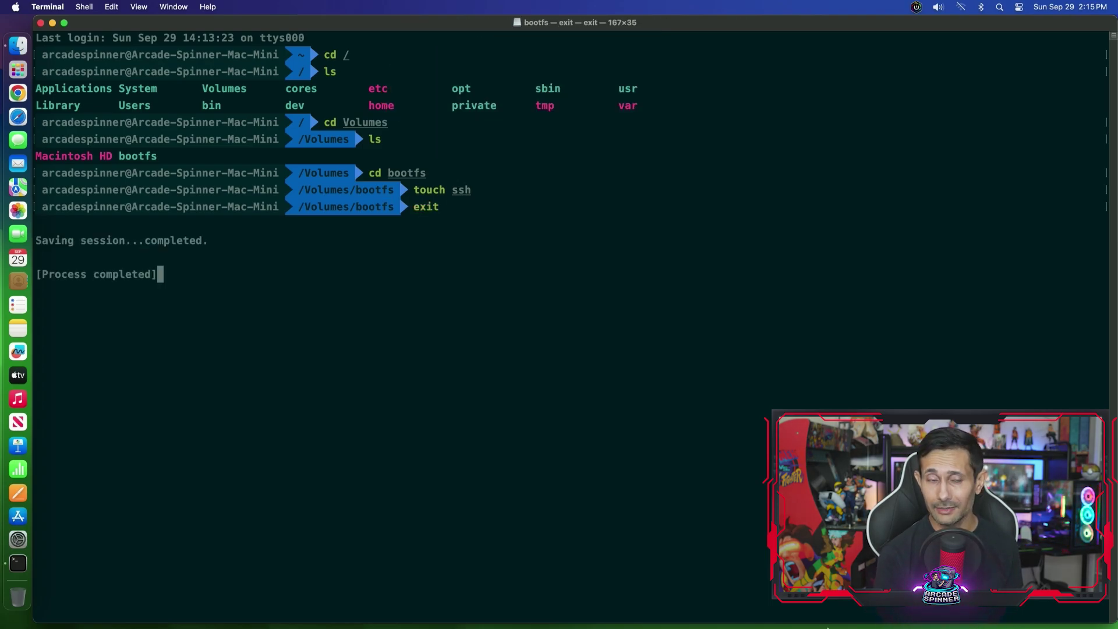
- Quit Terminal from the Dock and reopen bootfs in Finder to confirm the ssh file
{"action": "right_click", "coordinate": [28, 560]}
{"action": "left_click", "coordinate": [64, 617]}
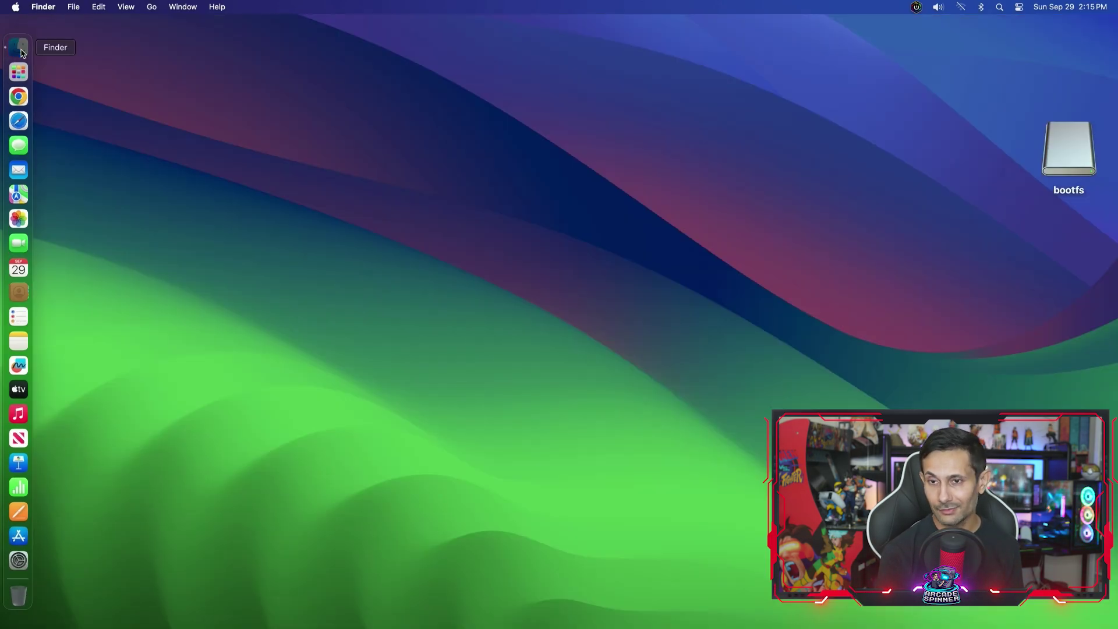
{"action": "left_click", "coordinate": [18, 46]}
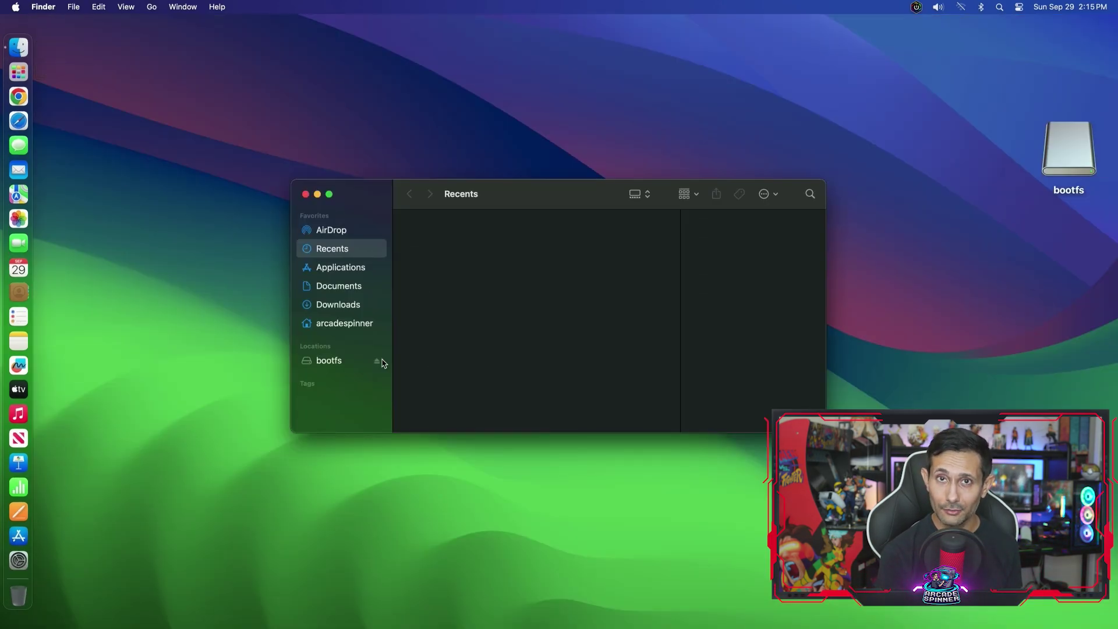
{"action": "left_click", "coordinate": [329, 360]}
{"action": "scroll", "coordinate": [749, 334], "scroll_direction": "down", "scroll_amount": 10}
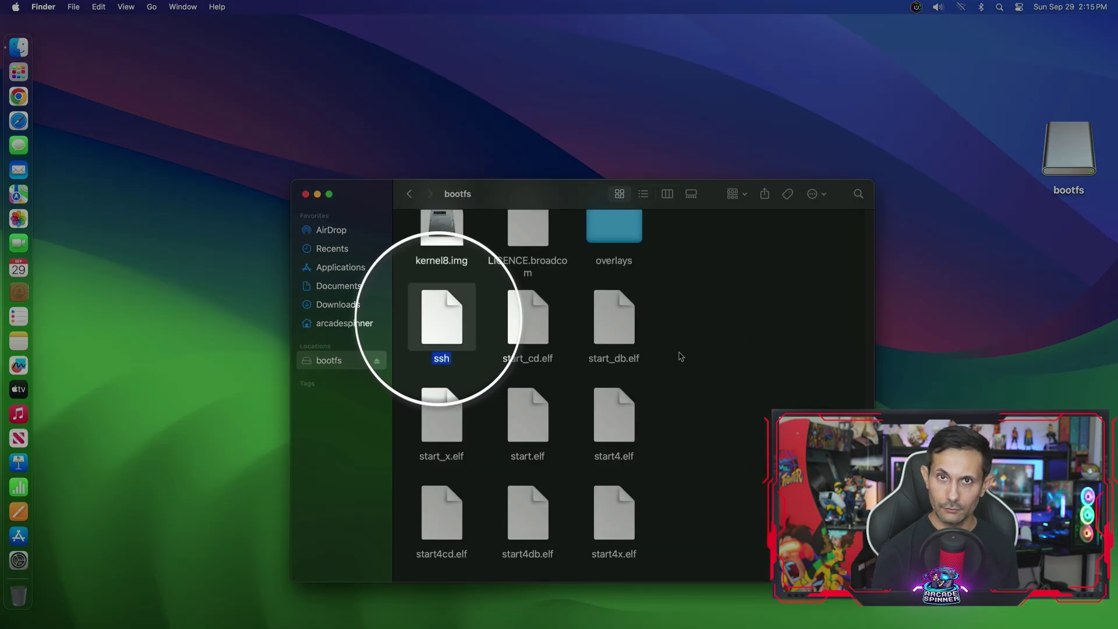
{"action": "left_click", "coordinate": [734, 361]}
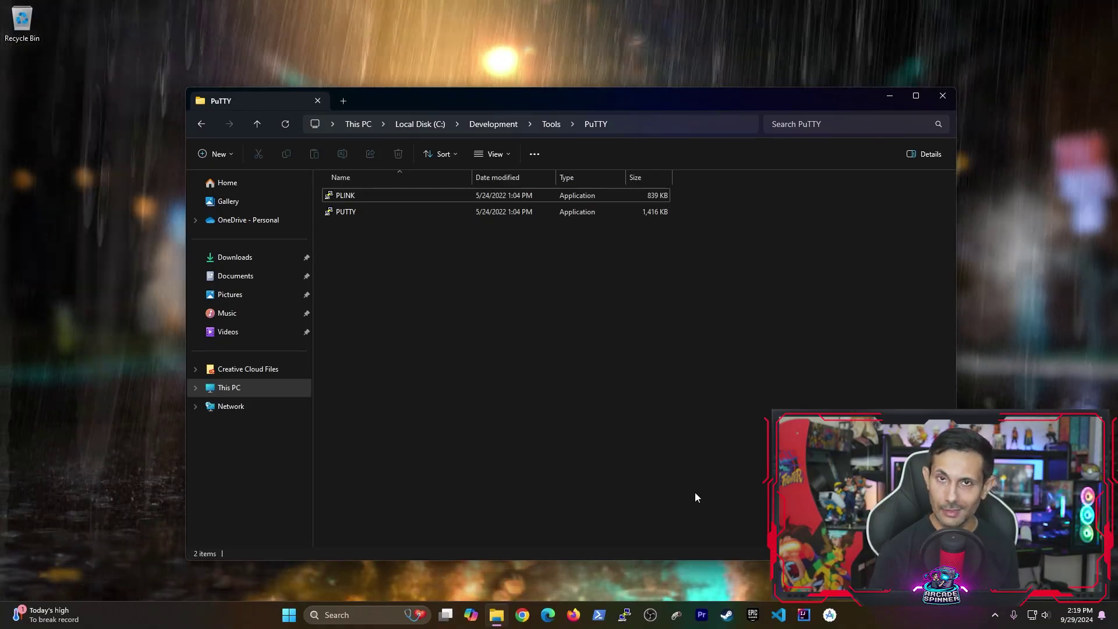
- Launch PuTTY and log into raspberrypi.attlocal.net over SSH as user pi with the password
{"action": "double_click", "coordinate": [342, 212]}
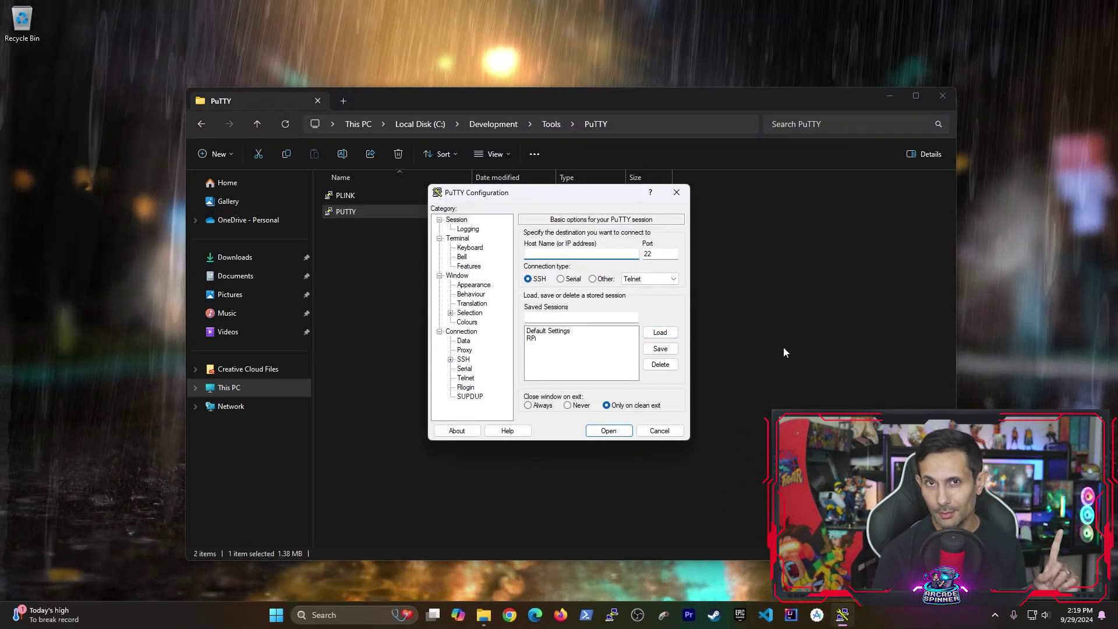
{"action": "type", "text": "r"}
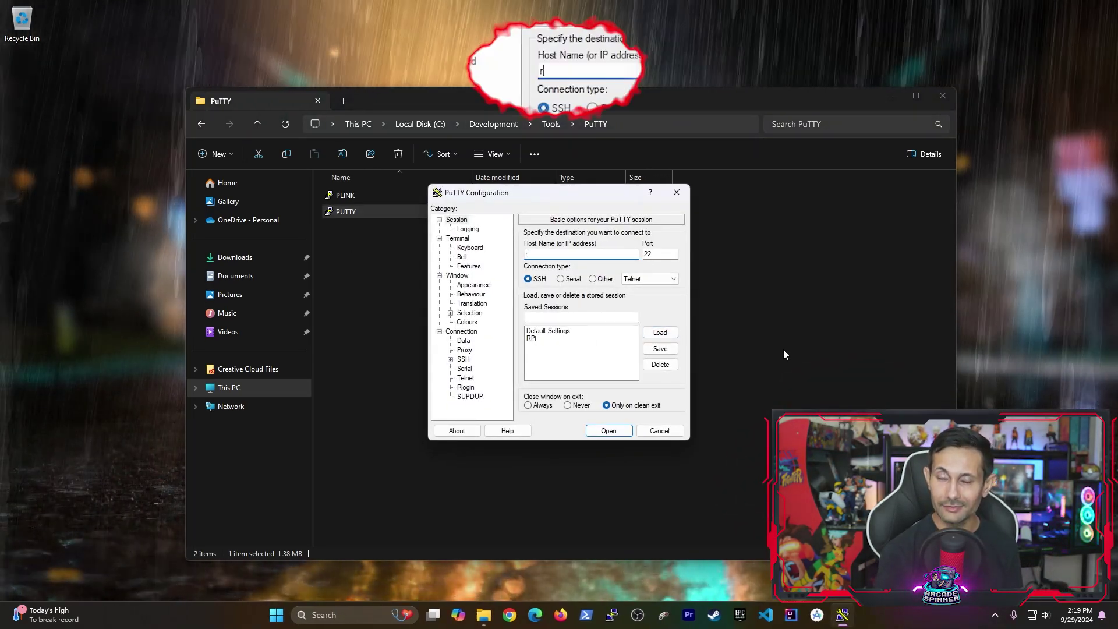
{"action": "type", "text": "aspberry"}
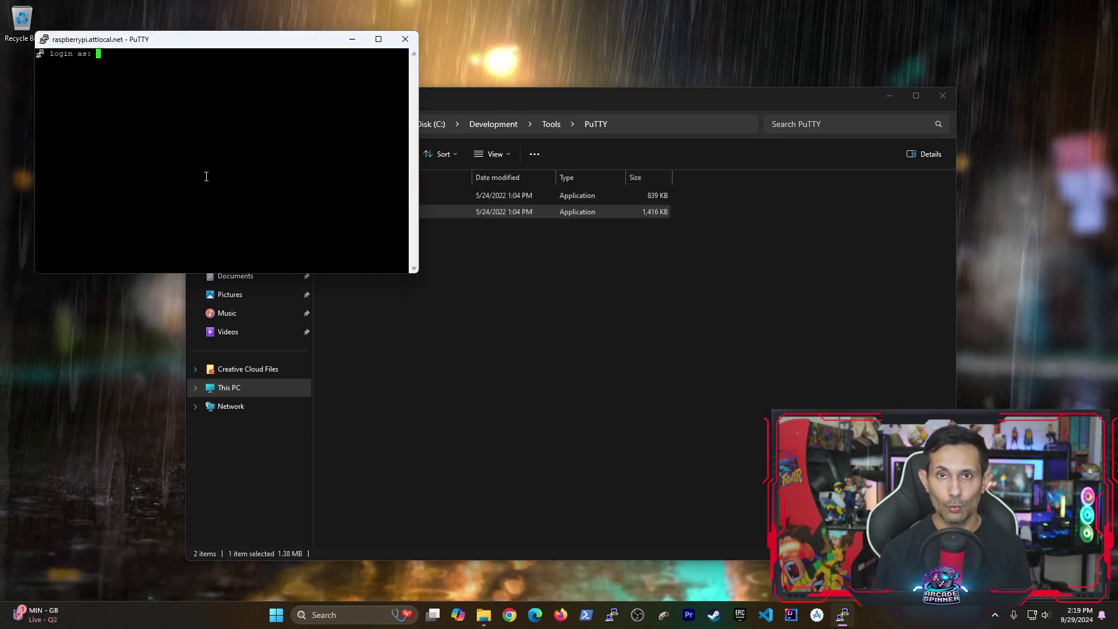
{"action": "type", "text": "pi"}
{"action": "key", "text": "Return"}
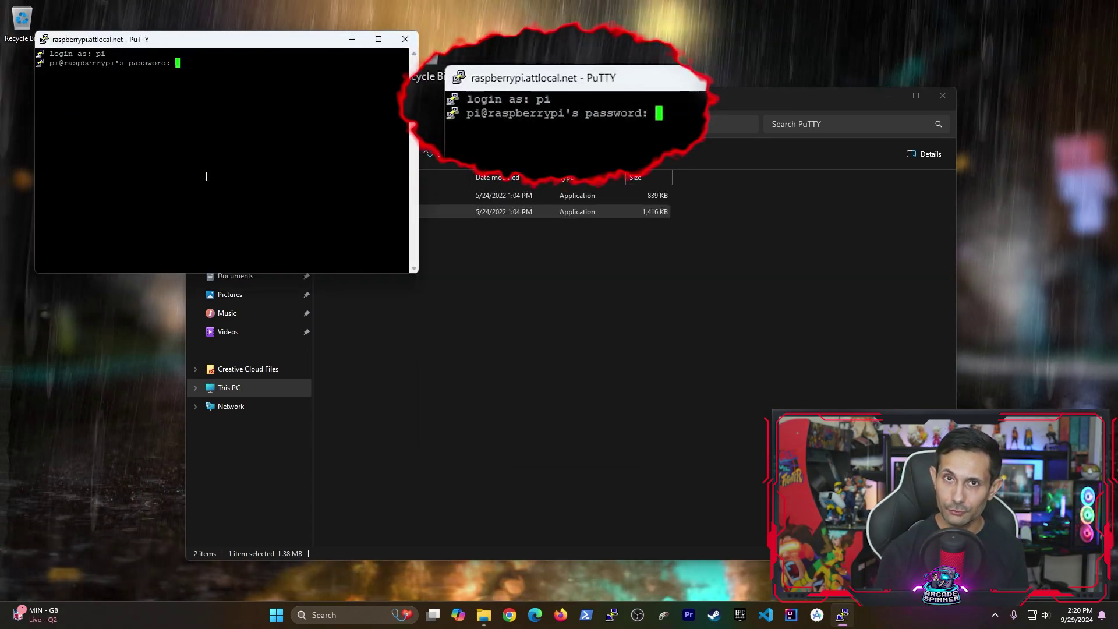
{"action": "key", "text": "Return"}
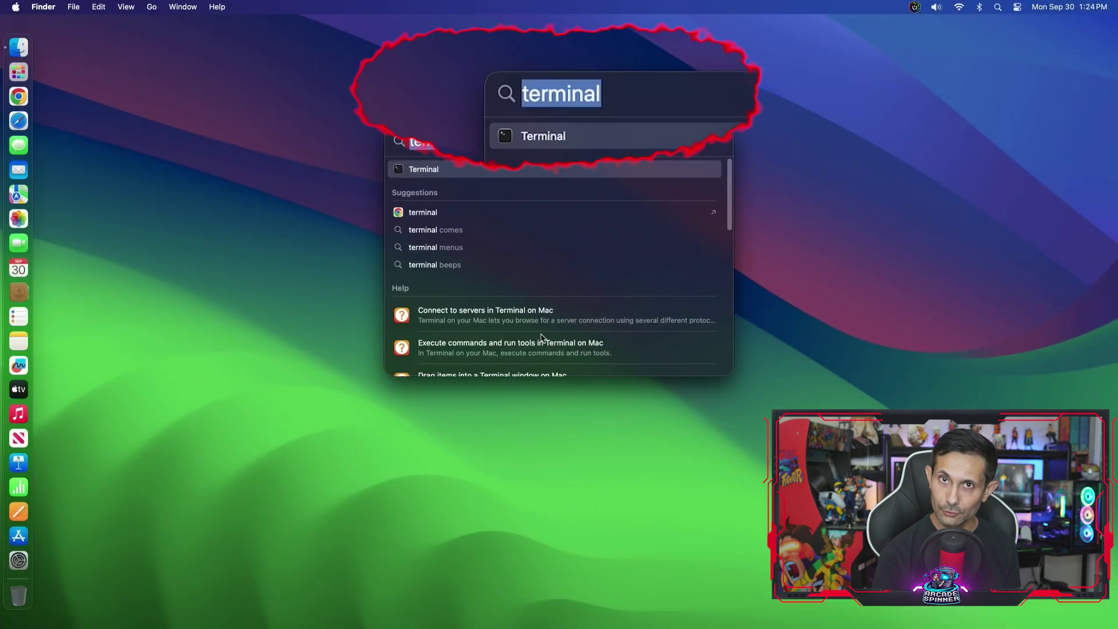
- In a full-screen Terminal, run ssh pi@raspberrypi and accept the host key with yes
{"action": "key", "text": "Return"}
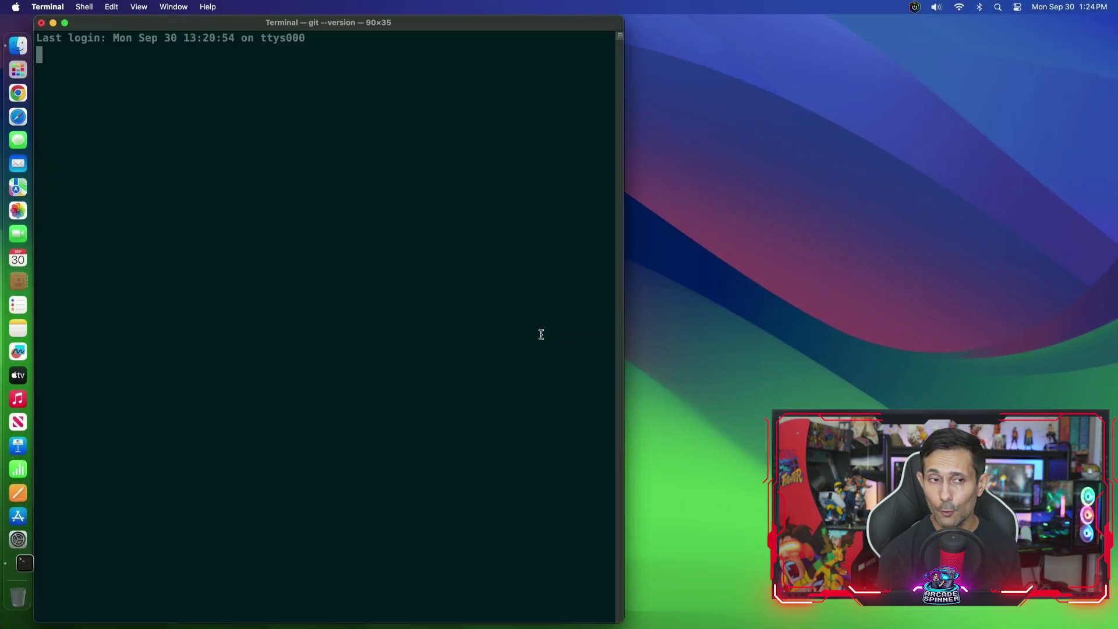
{"action": "key", "text": "ctrl+alt+Return"}
{"action": "key", "text": "super+v"}
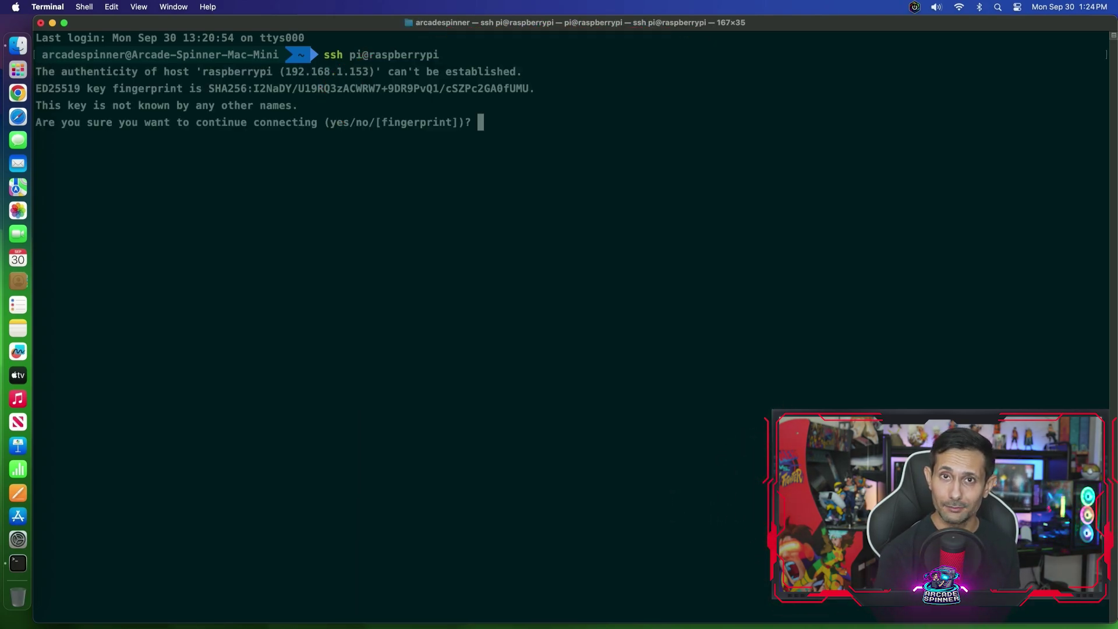
{"action": "type", "text": "yes"}
{"action": "key", "text": "Return"}
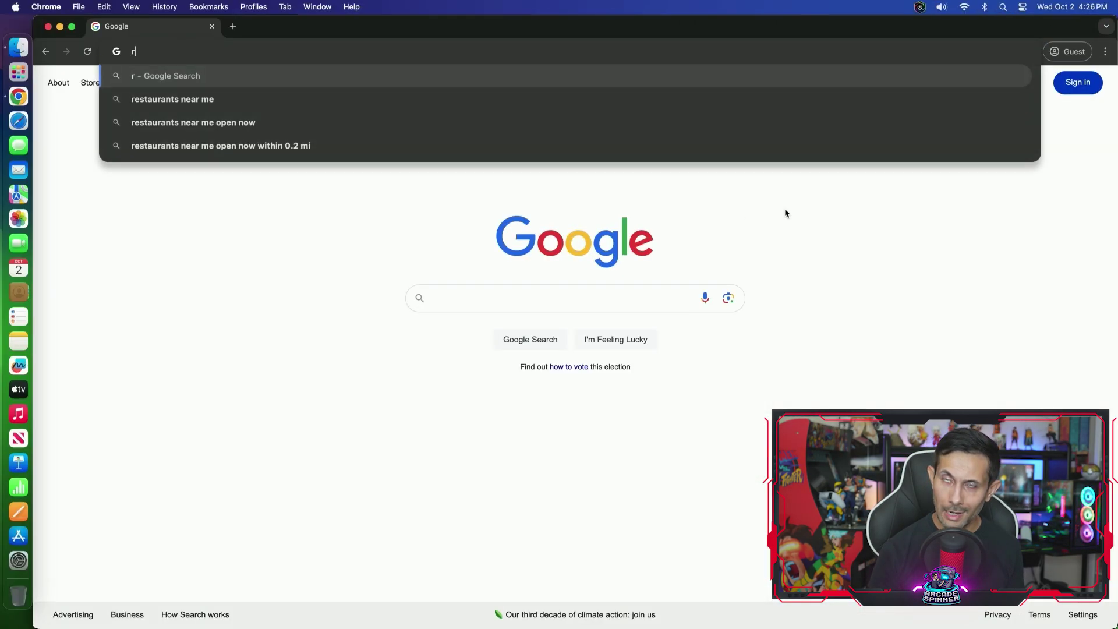
- Go to raspberrypi.com and scroll its Software page down to the Raspberry Pi Imager downloads
{"action": "type", "text": "raspberrypi.com"}
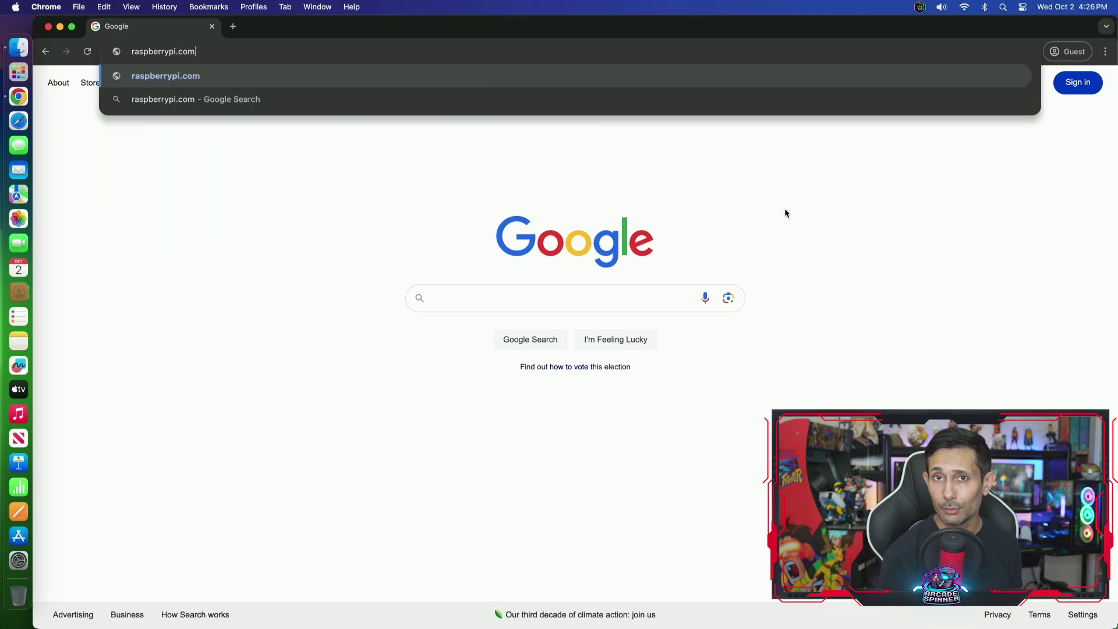
{"action": "key", "text": "Return"}
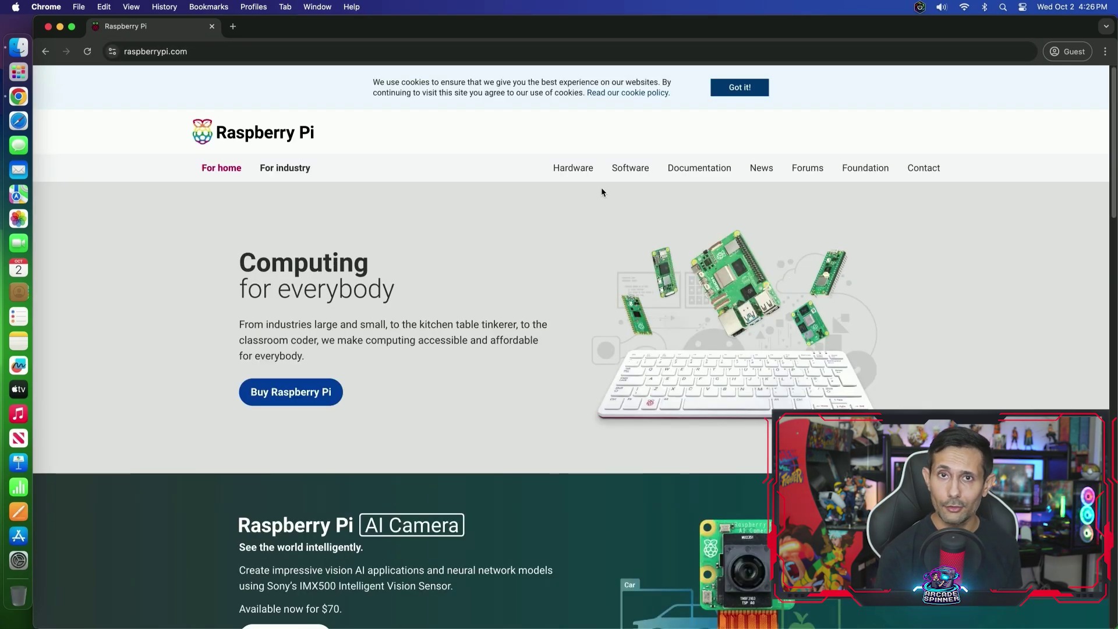
{"action": "left_click", "coordinate": [630, 168]}
{"action": "scroll", "coordinate": [588, 420], "scroll_direction": "down", "scroll_amount": 6}
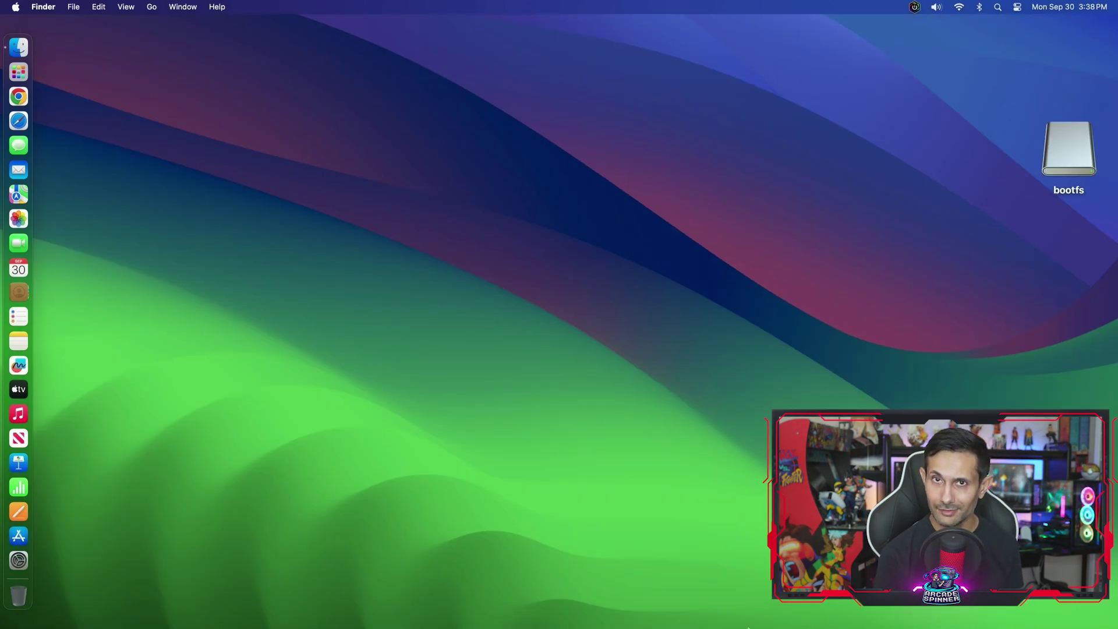
- Launch Raspberry Pi Imager from Spotlight
{"action": "key", "text": "super+space"}
{"action": "type", "text": "imager"}
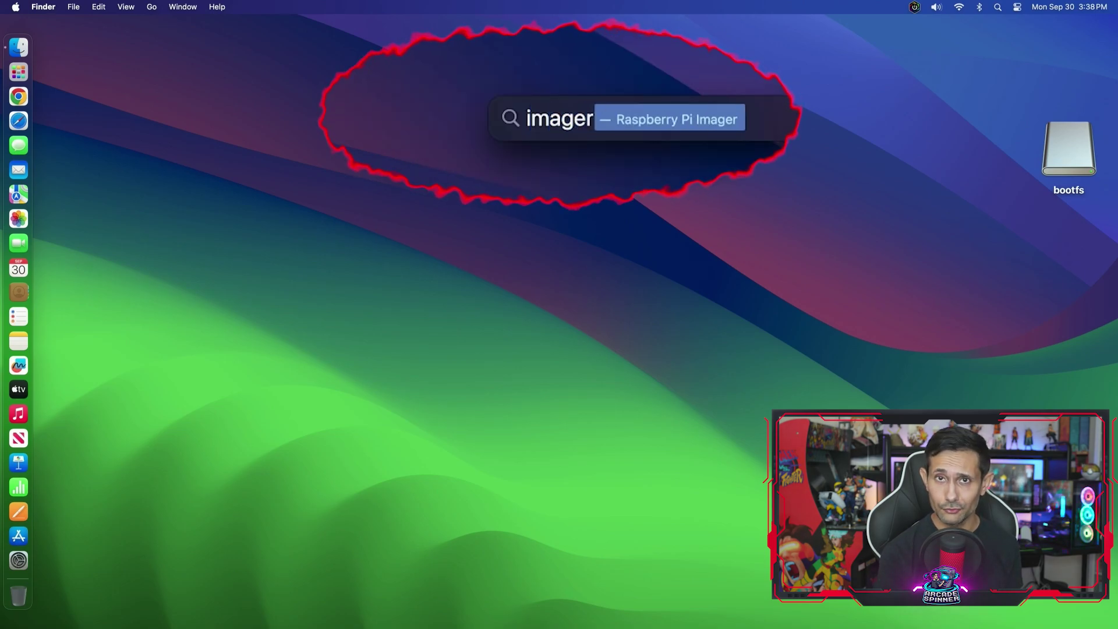
{"action": "key", "text": "Return"}
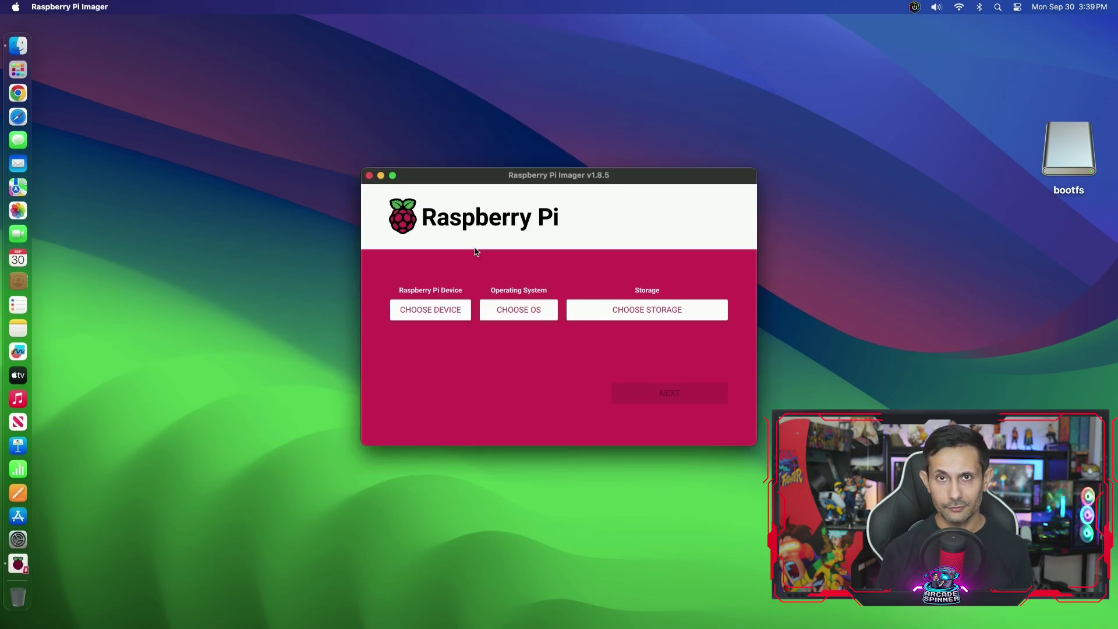
- Pick Raspberry Pi 2, Raspberry Pi OS Lite (32-bit) and the 15.9 GB SD card
{"action": "left_click", "coordinate": [440, 317]}
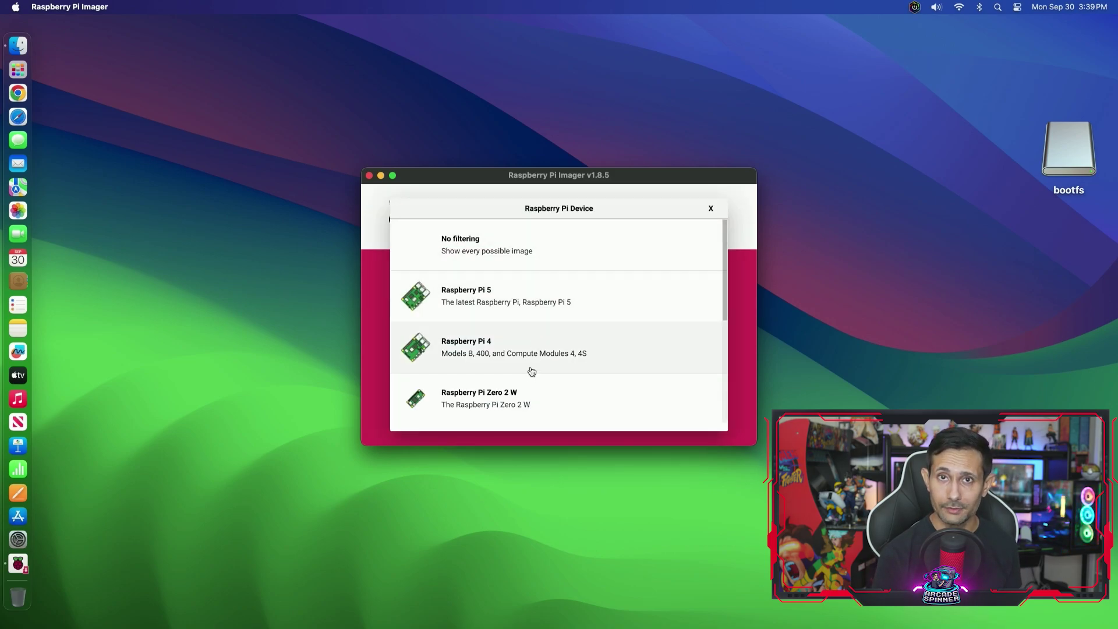
{"action": "scroll", "coordinate": [527, 399], "scroll_direction": "down", "scroll_amount": 5}
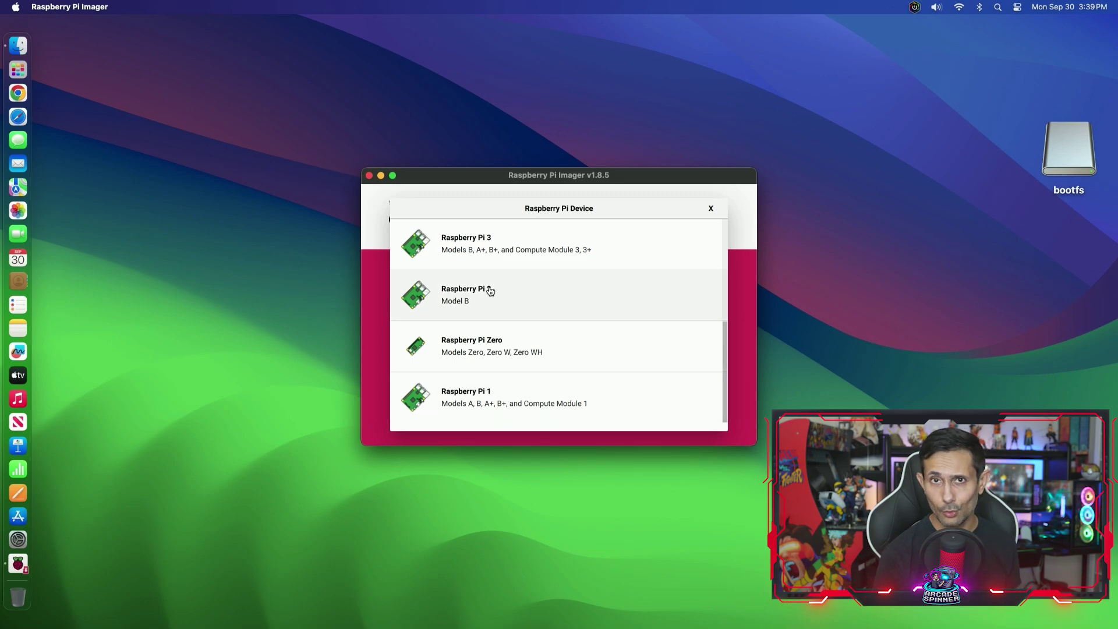
{"action": "left_click", "coordinate": [535, 294]}
{"action": "left_click", "coordinate": [524, 312]}
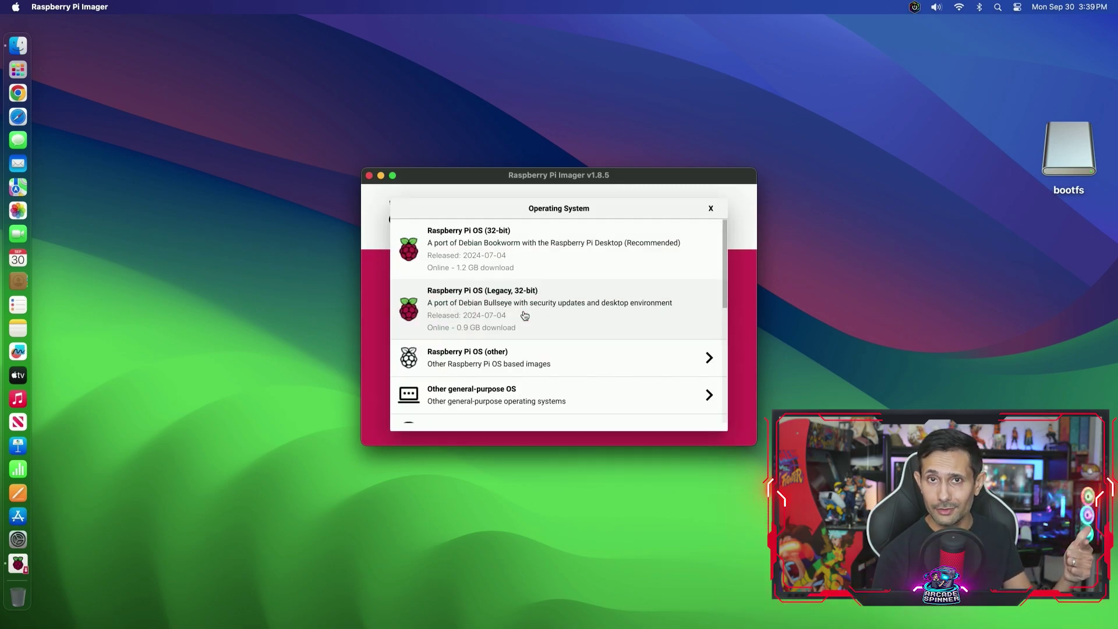
{"action": "left_click", "coordinate": [554, 292]}
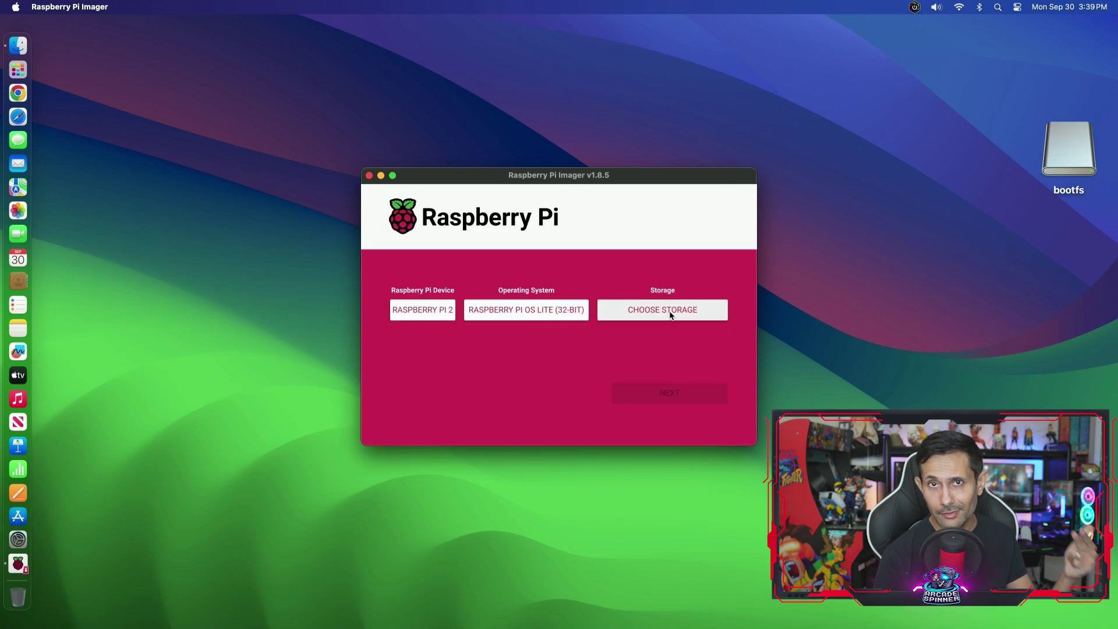
{"action": "left_click", "coordinate": [669, 312]}
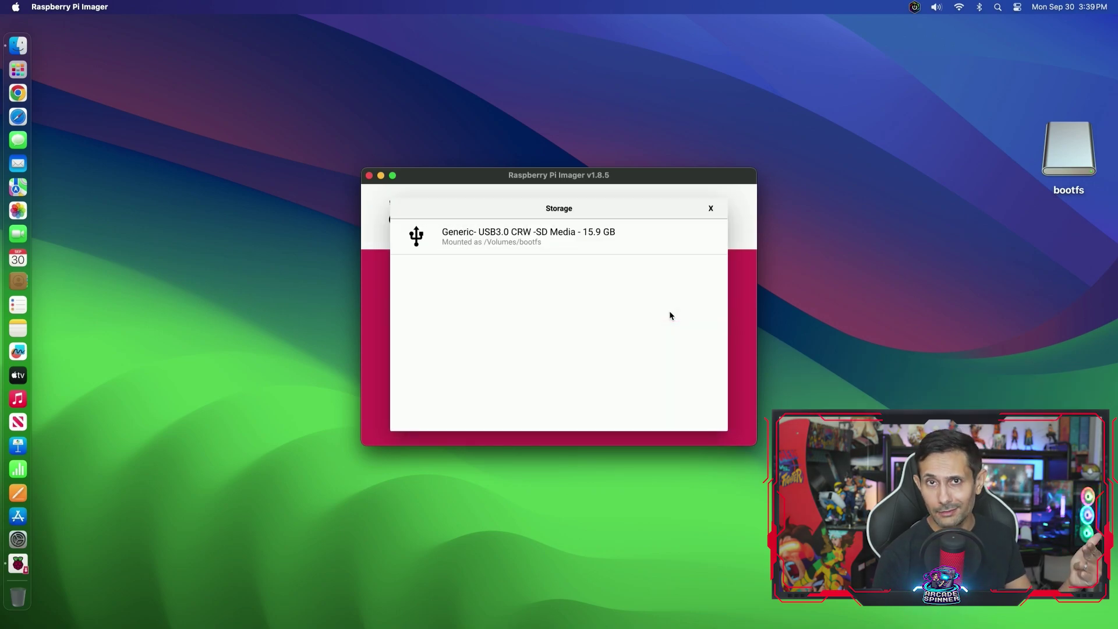
{"action": "left_click", "coordinate": [506, 238]}
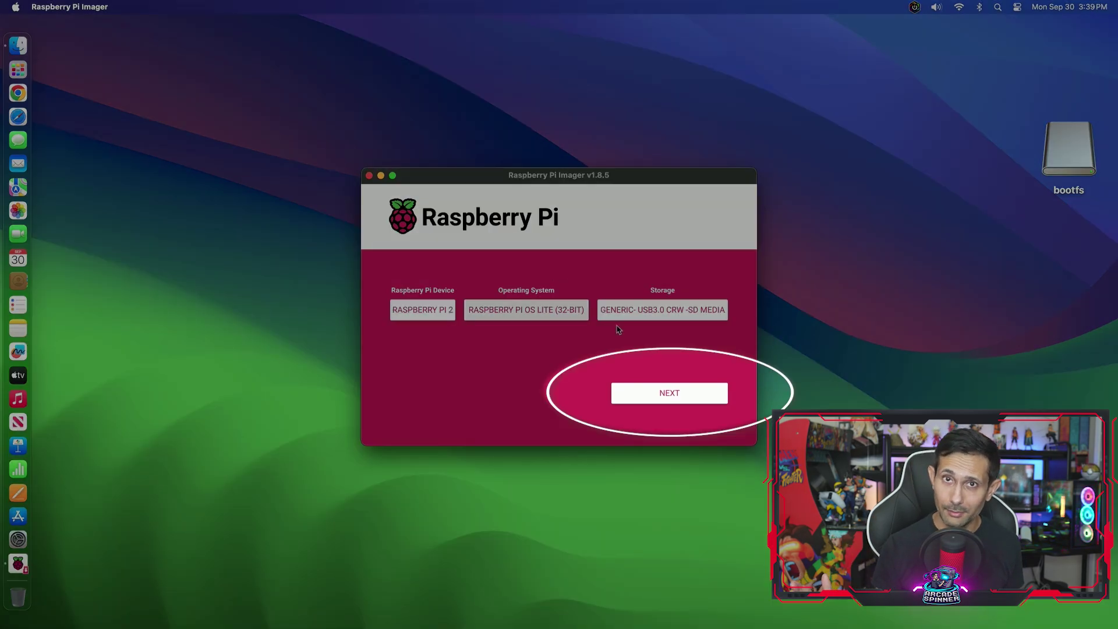
- Open the OS customisation settings and set the hostname to myremotepi
{"action": "left_click", "coordinate": [675, 399]}
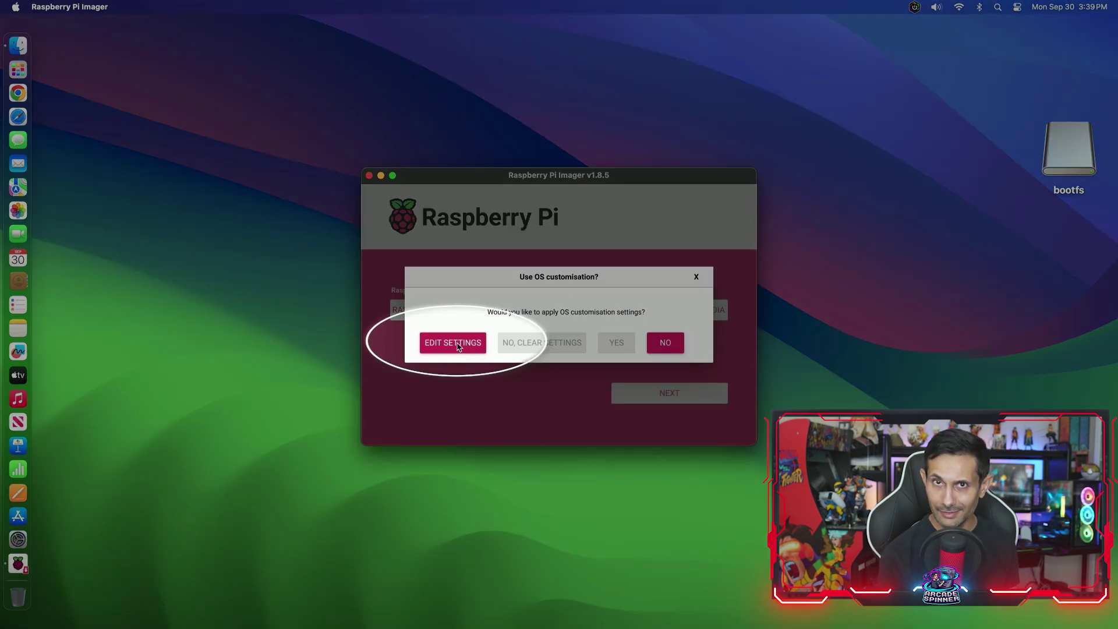
{"action": "left_click", "coordinate": [457, 345]}
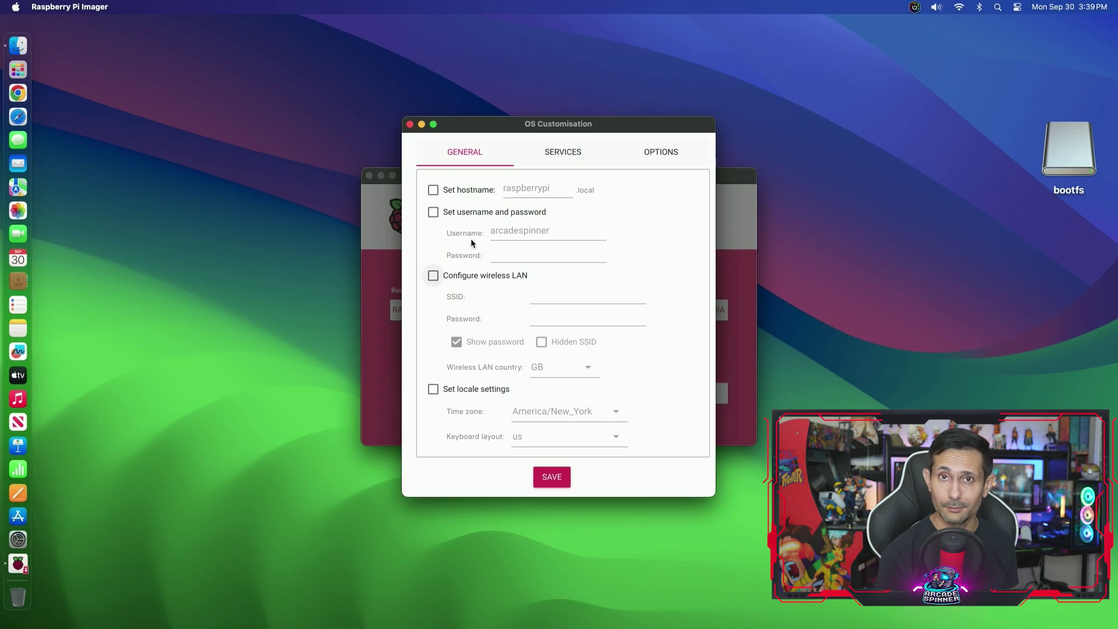
{"action": "left_click", "coordinate": [433, 190]}
{"action": "double_click", "coordinate": [526, 188]}
{"action": "type", "text": "m"}
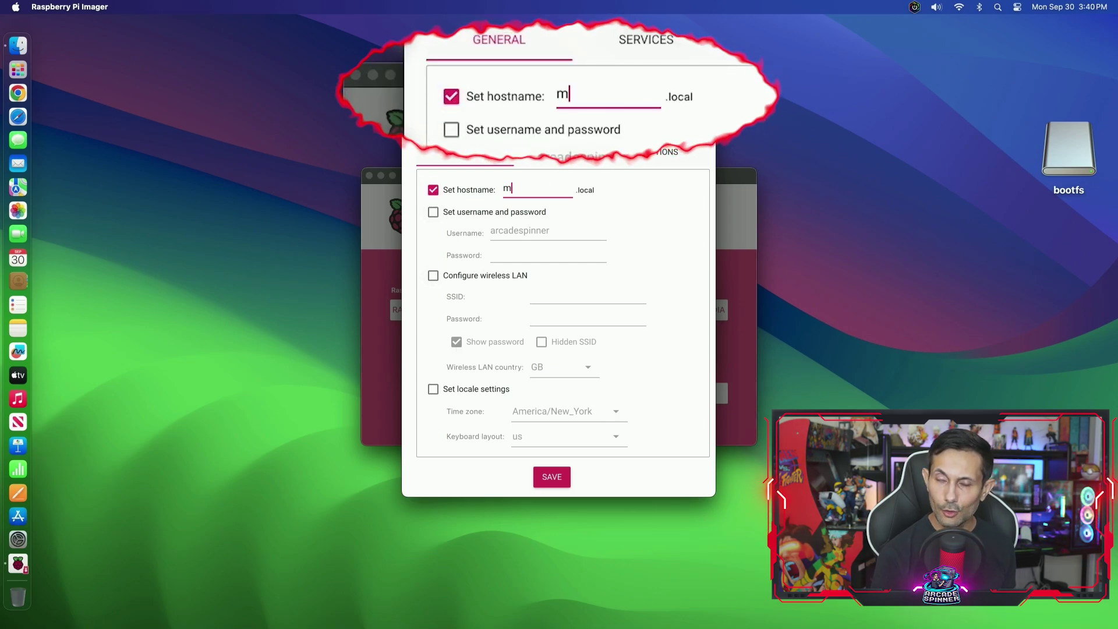
{"action": "type", "text": "yremotepi"}
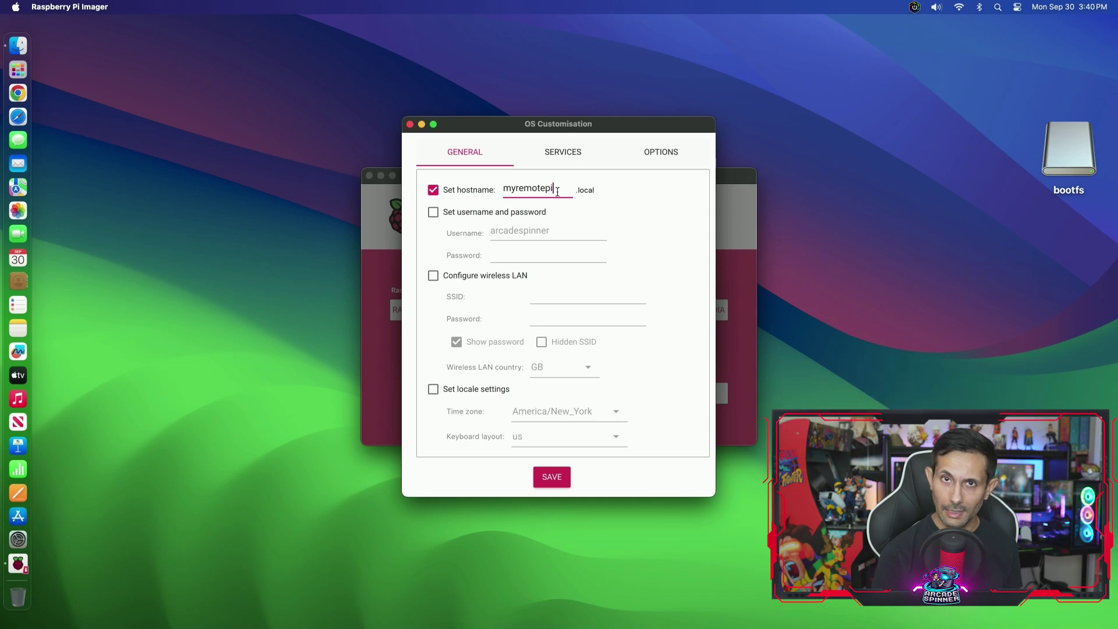
- Enable username and password, setting the username to pi and entering a password
{"action": "left_click", "coordinate": [433, 212]}
{"action": "left_click", "coordinate": [569, 231]}
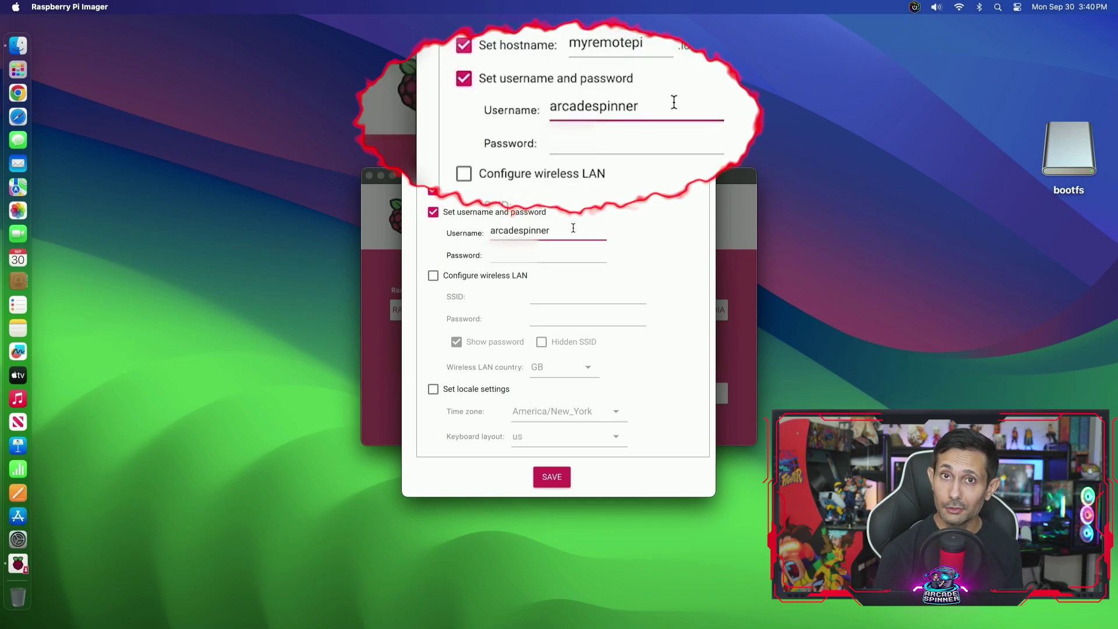
{"action": "key", "text": "BackSpace"}
{"action": "key", "text": "BackSpace"}
{"action": "key", "text": "BackSpace"}
{"action": "key", "text": "BackSpace"}
{"action": "key", "text": "BackSpace"}
{"action": "key", "text": "BackSpace"}
{"action": "key", "text": "BackSpace"}
{"action": "key", "text": "BackSpace"}
{"action": "key", "text": "BackSpace"}
{"action": "key", "text": "BackSpace"}
{"action": "key", "text": "BackSpace"}
{"action": "key", "text": "BackSpace"}
{"action": "key", "text": "BackSpace"}
{"action": "type", "text": "pi"}
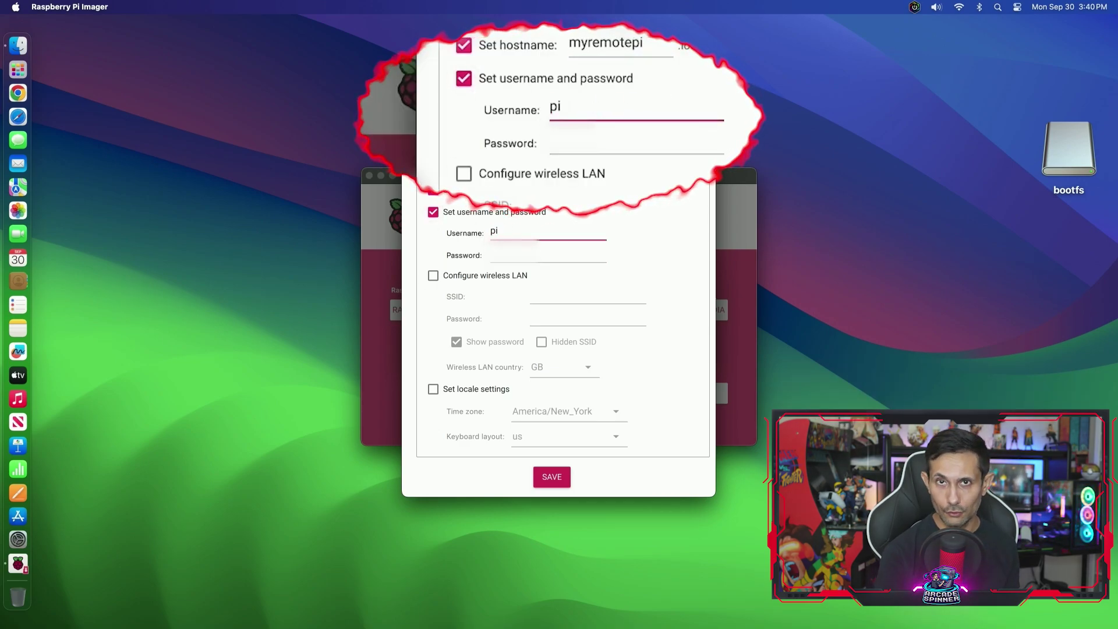
{"action": "key", "text": "Tab"}
{"action": "type", "text": "raspb"}
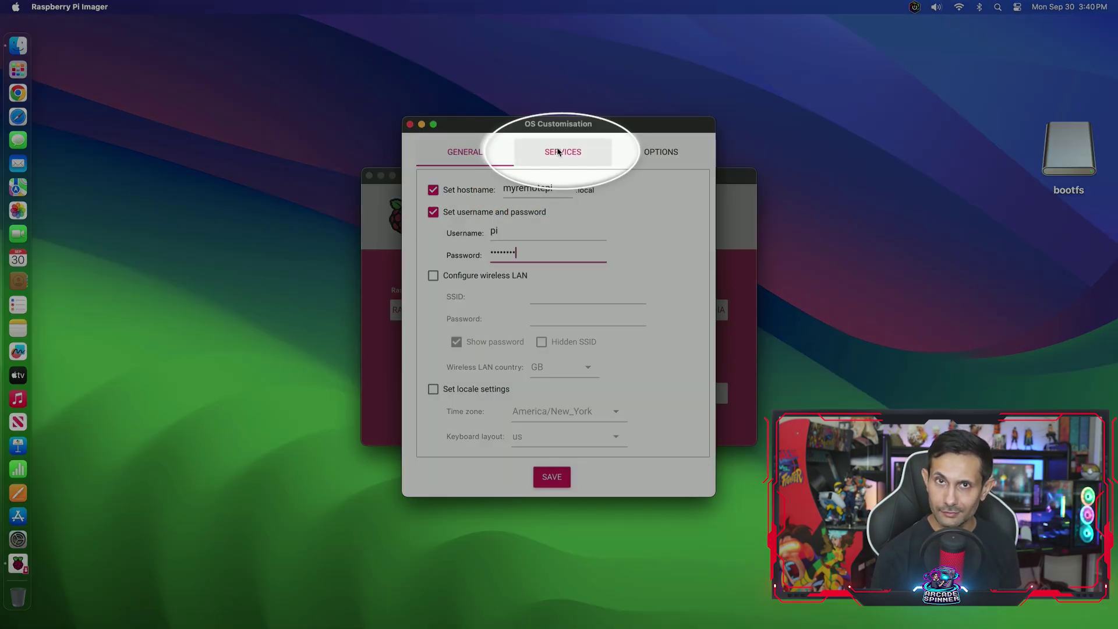
- Enable SSH with password authentication and save the customisation settings
{"action": "left_click", "coordinate": [558, 152]}
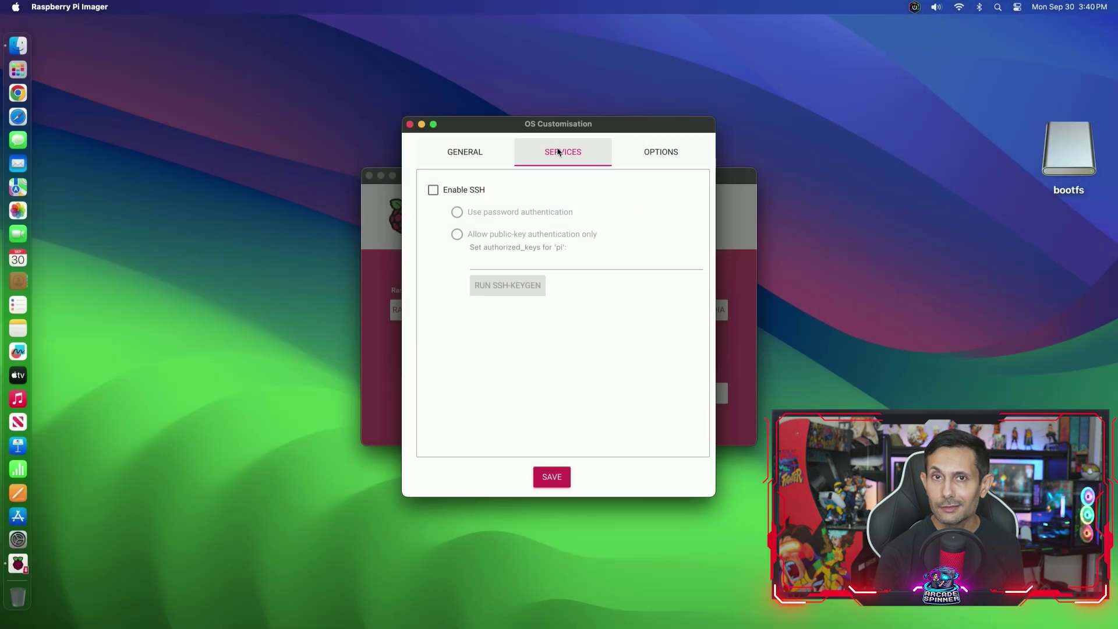
{"action": "left_click", "coordinate": [433, 190]}
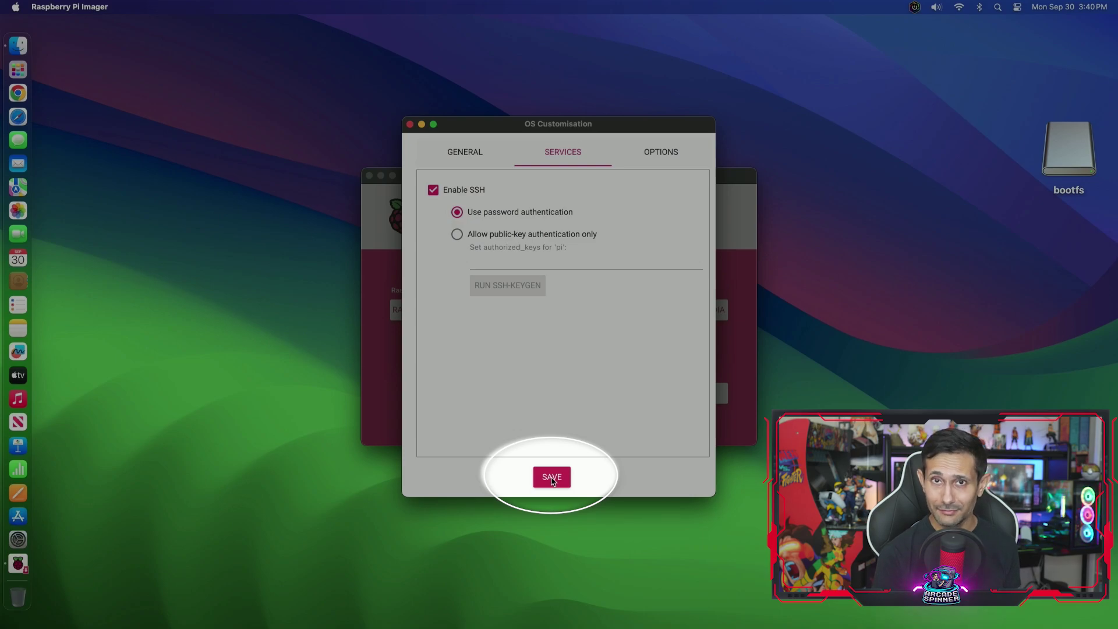
{"action": "left_click", "coordinate": [551, 477]}
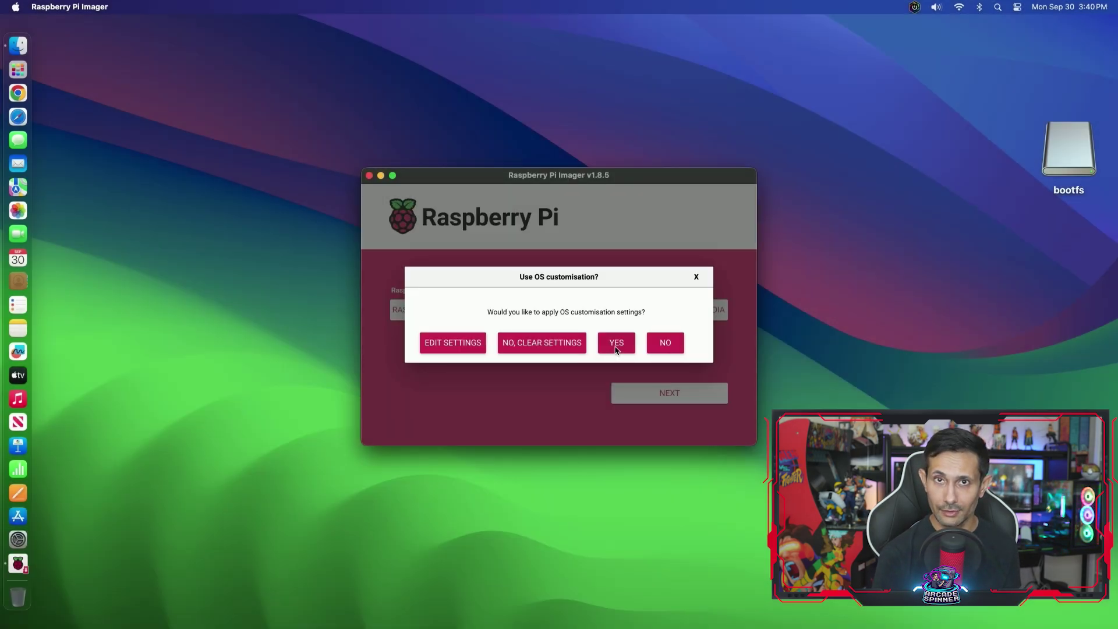
- Apply the settings and write Raspberry Pi OS Lite (32-bit) to the SD card
{"action": "left_click", "coordinate": [616, 344]}
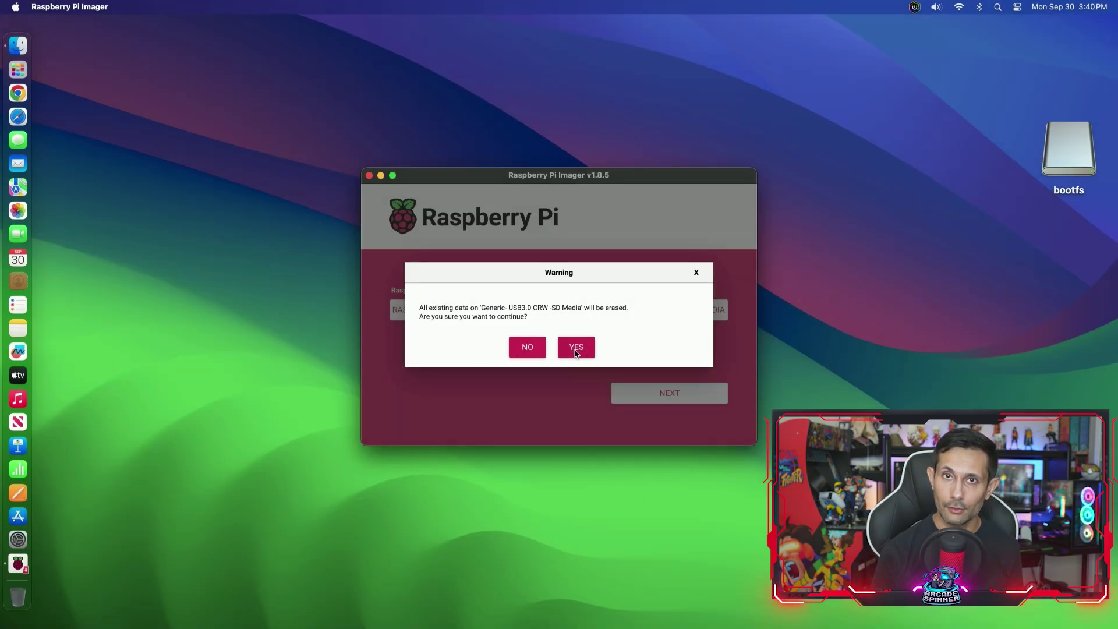
{"action": "left_click", "coordinate": [576, 348]}
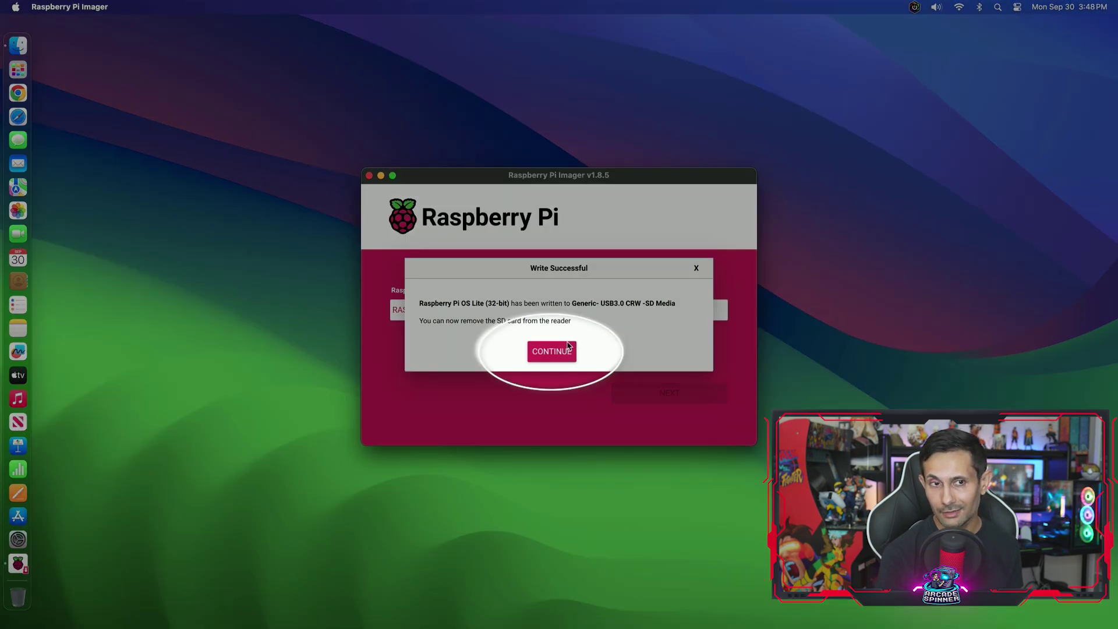
{"action": "left_click", "coordinate": [550, 353]}
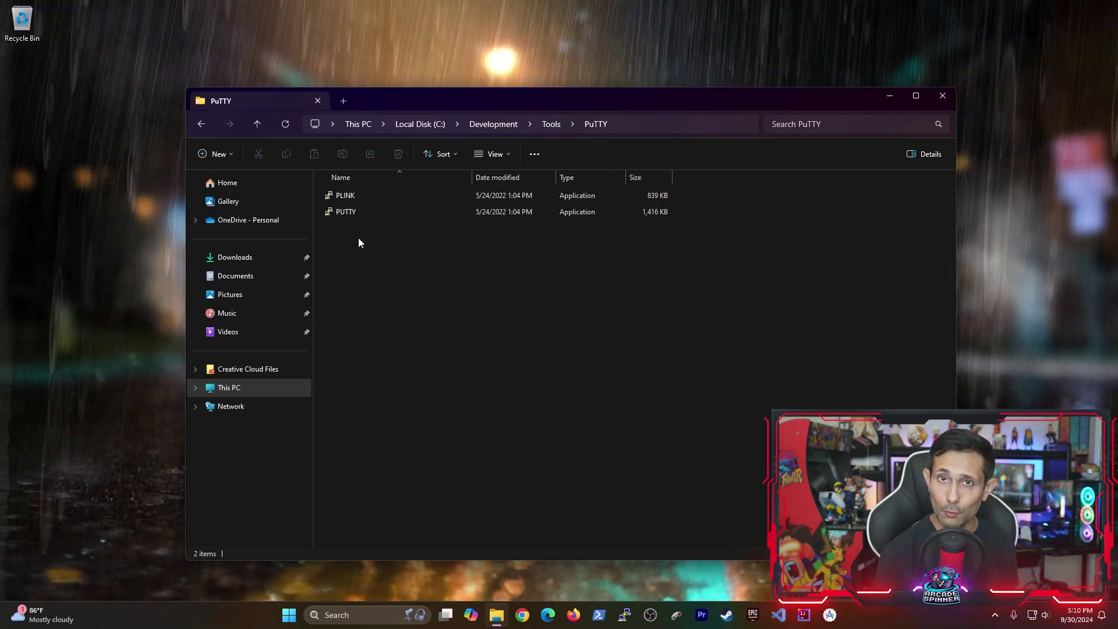
- Launch PuTTY, connect to myremotepi.local and log in as pi with the password
{"action": "double_click", "coordinate": [345, 212]}
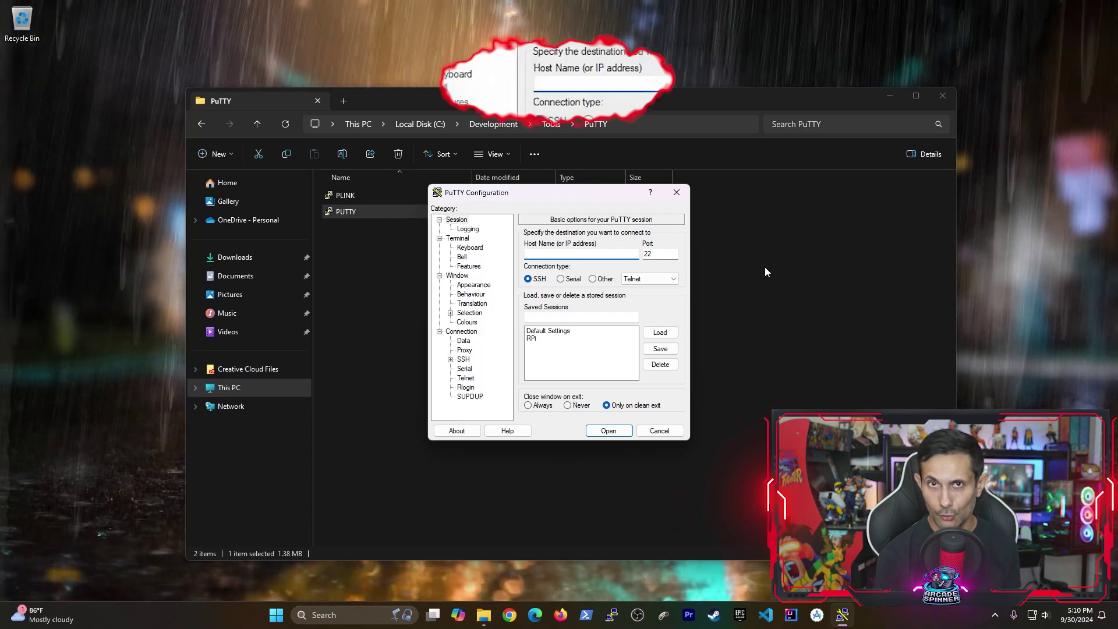
{"action": "type", "text": "myremotepi.local"}
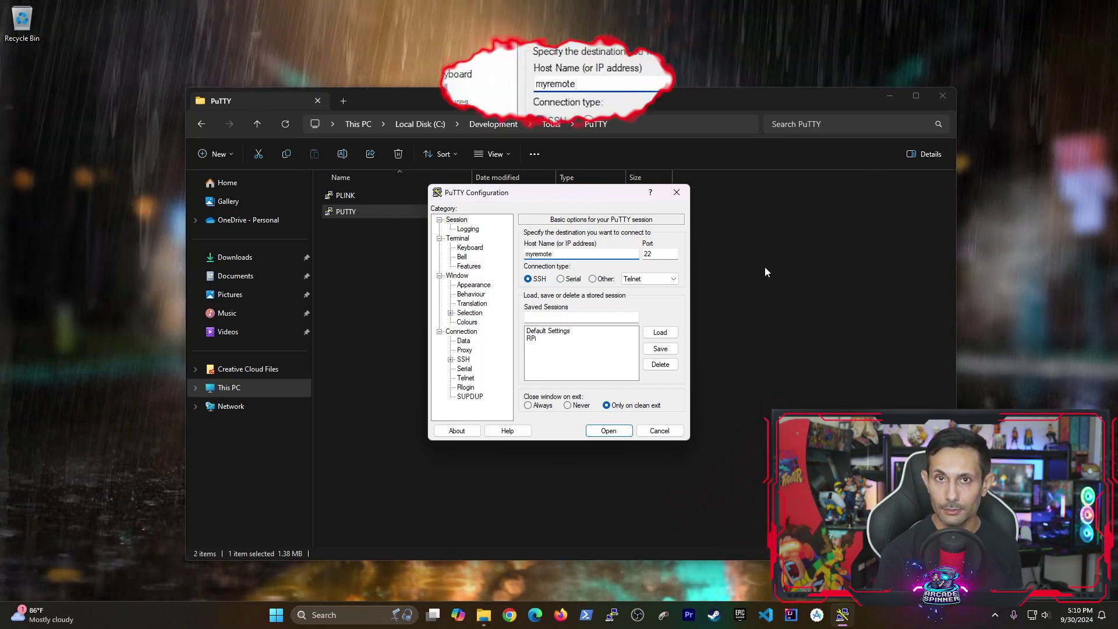
{"action": "key", "text": "Return"}
{"action": "type", "text": "pi"}
{"action": "key", "text": "Return"}
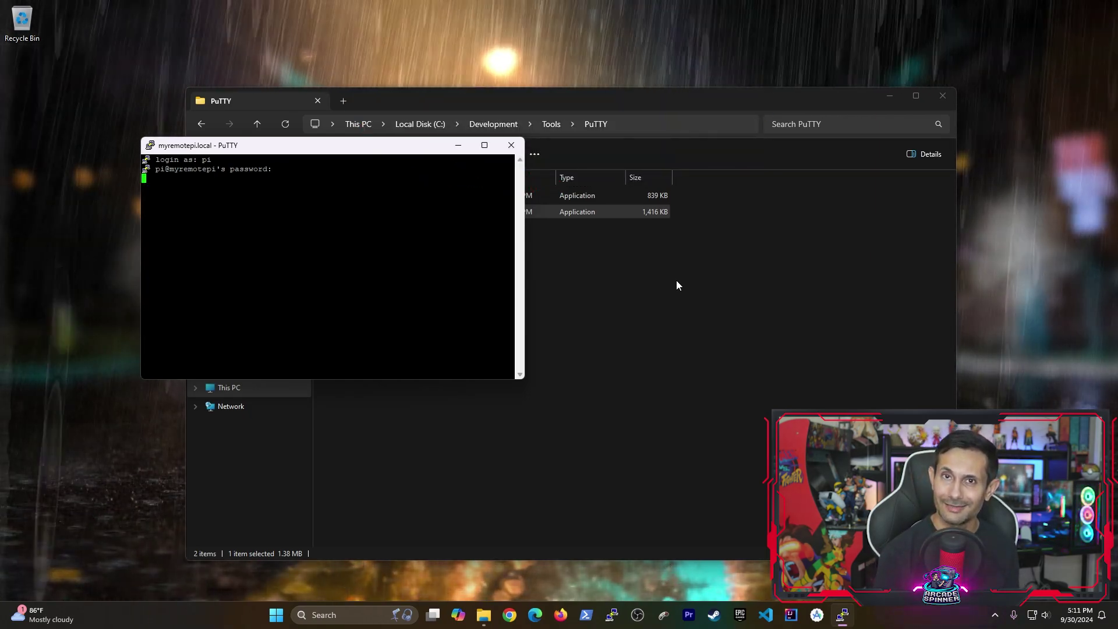
{"action": "key", "text": "Return"}
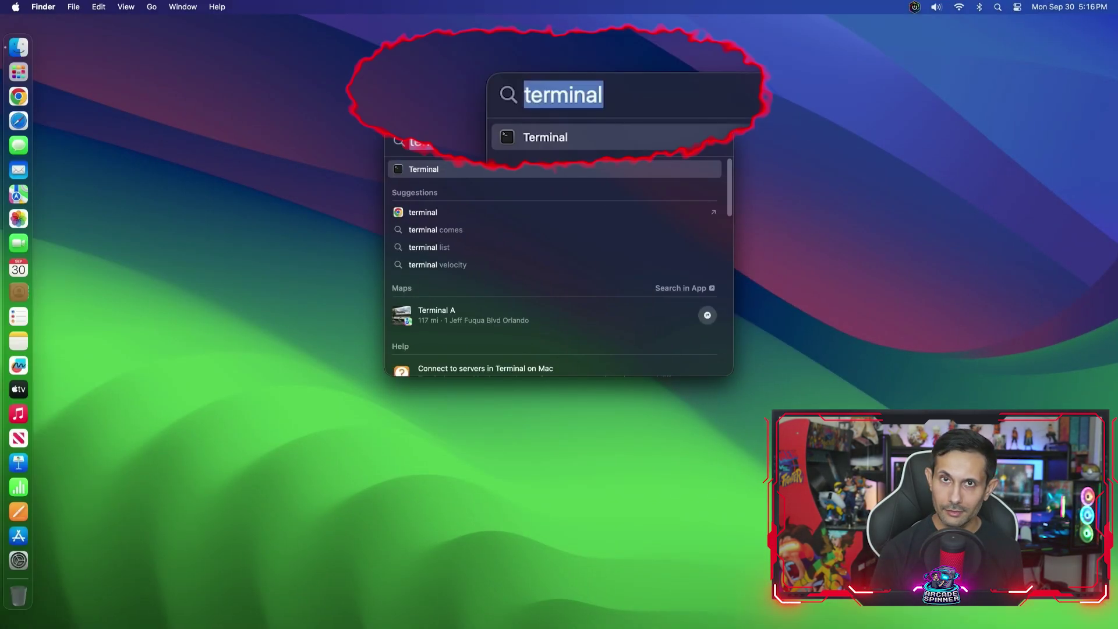
- Launch Terminal from Spotlight and maximise its window
{"action": "type", "text": "terminal"}
{"action": "key", "text": "Return"}
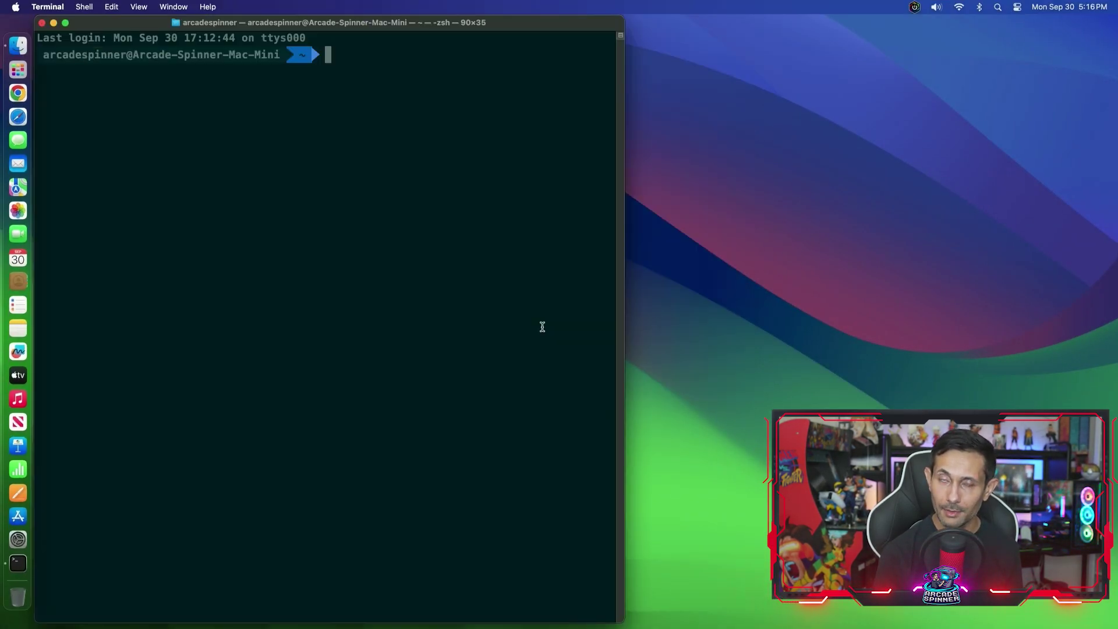
{"action": "double_click", "coordinate": [536, 27]}
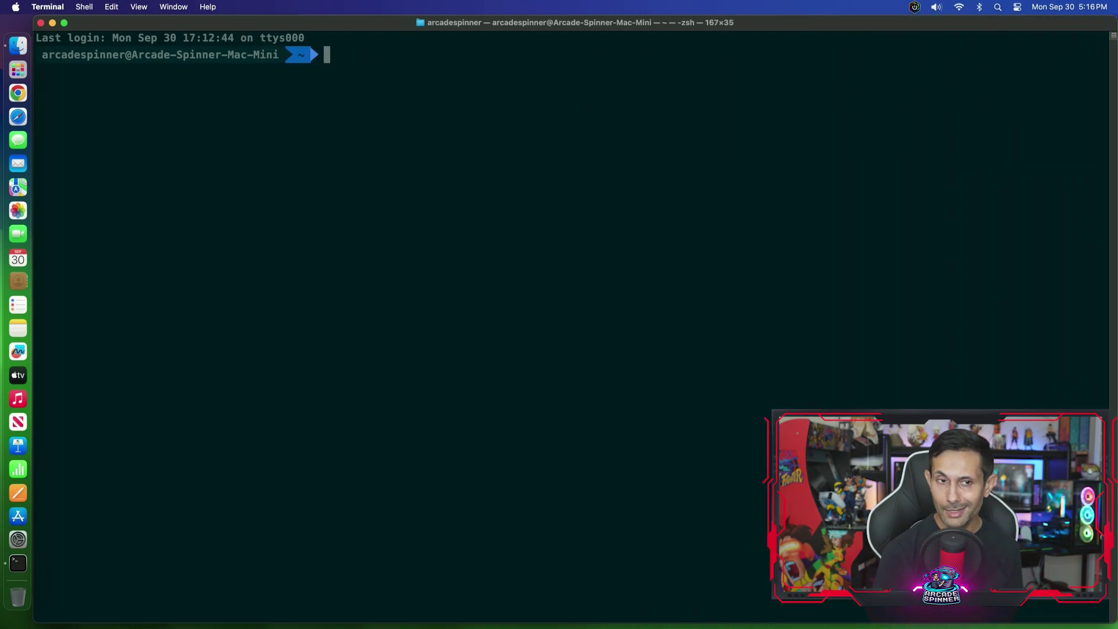
- Run ssh pi@myremotepi, accept the host key with yes, and log in with the password
{"action": "type", "text": "ssh pi@"}
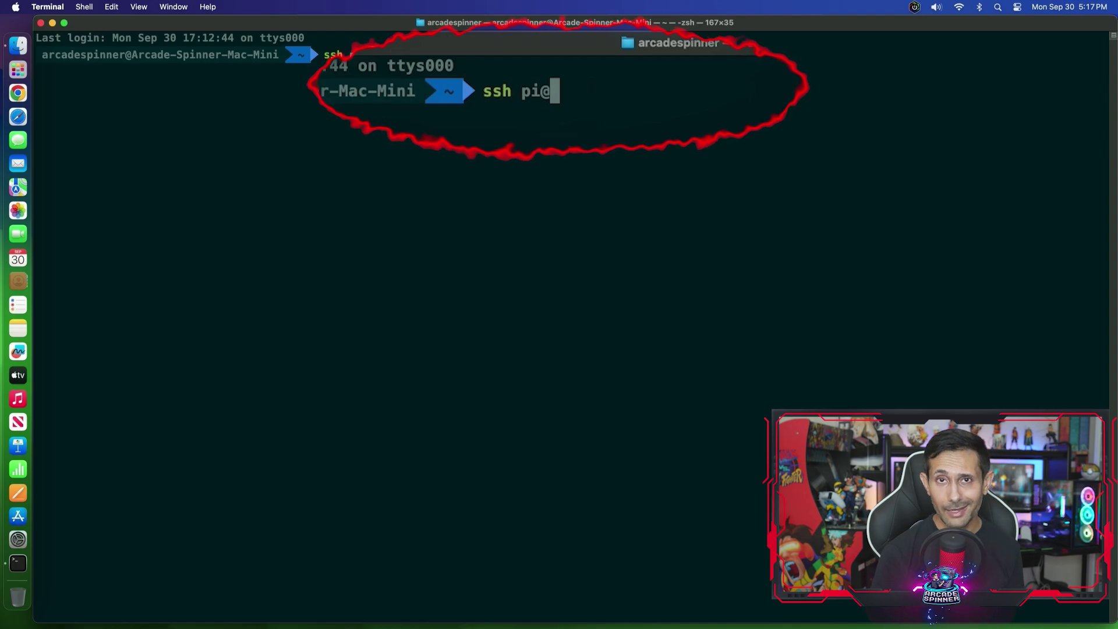
{"action": "type", "text": "myremote"}
{"action": "type", "text": "pi"}
{"action": "key", "text": "Return"}
{"action": "type", "text": "yes"}
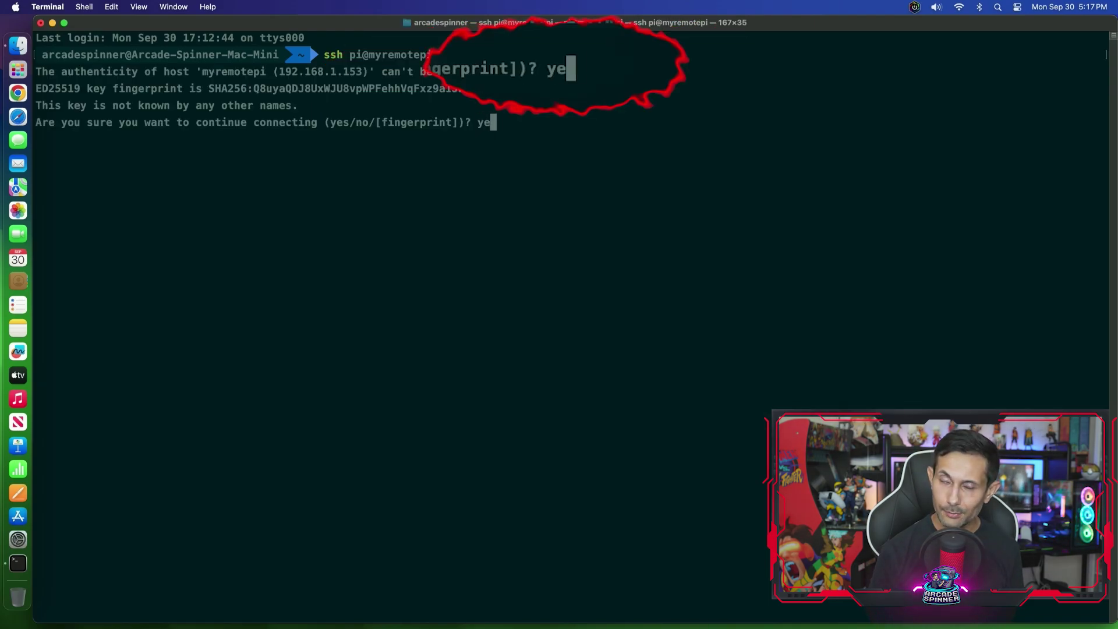
{"action": "key", "text": "Return"}
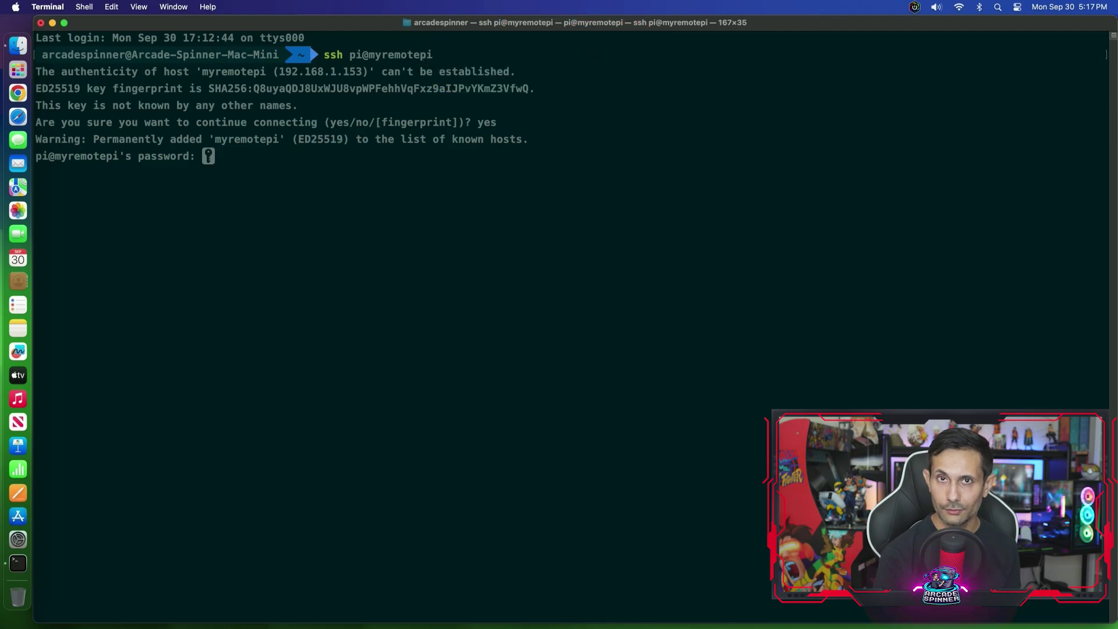
{"action": "key", "text": "Return"}
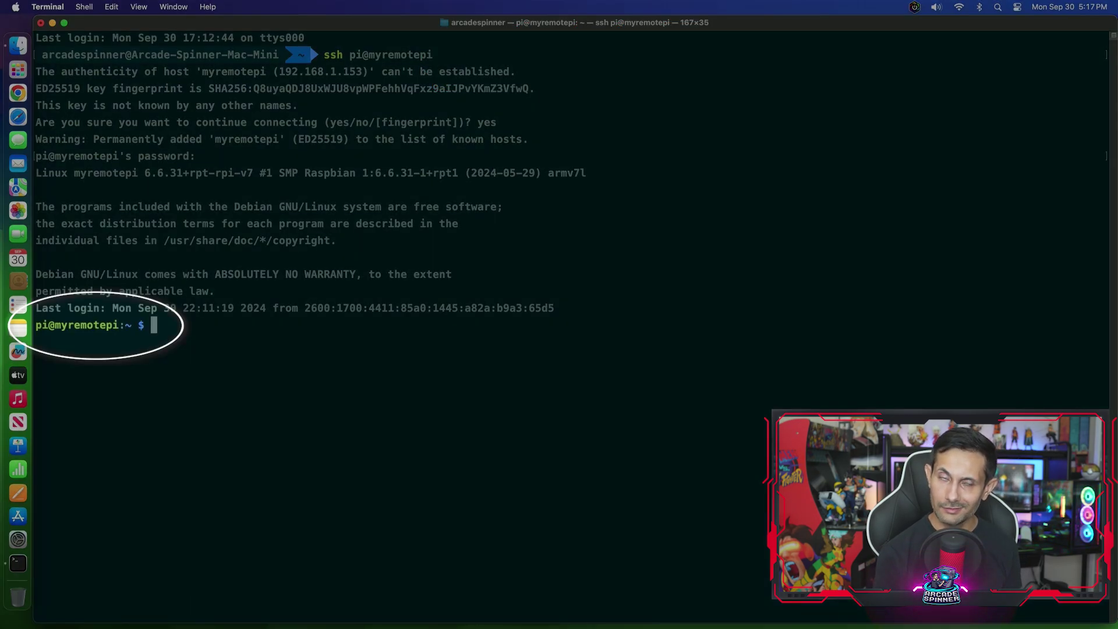